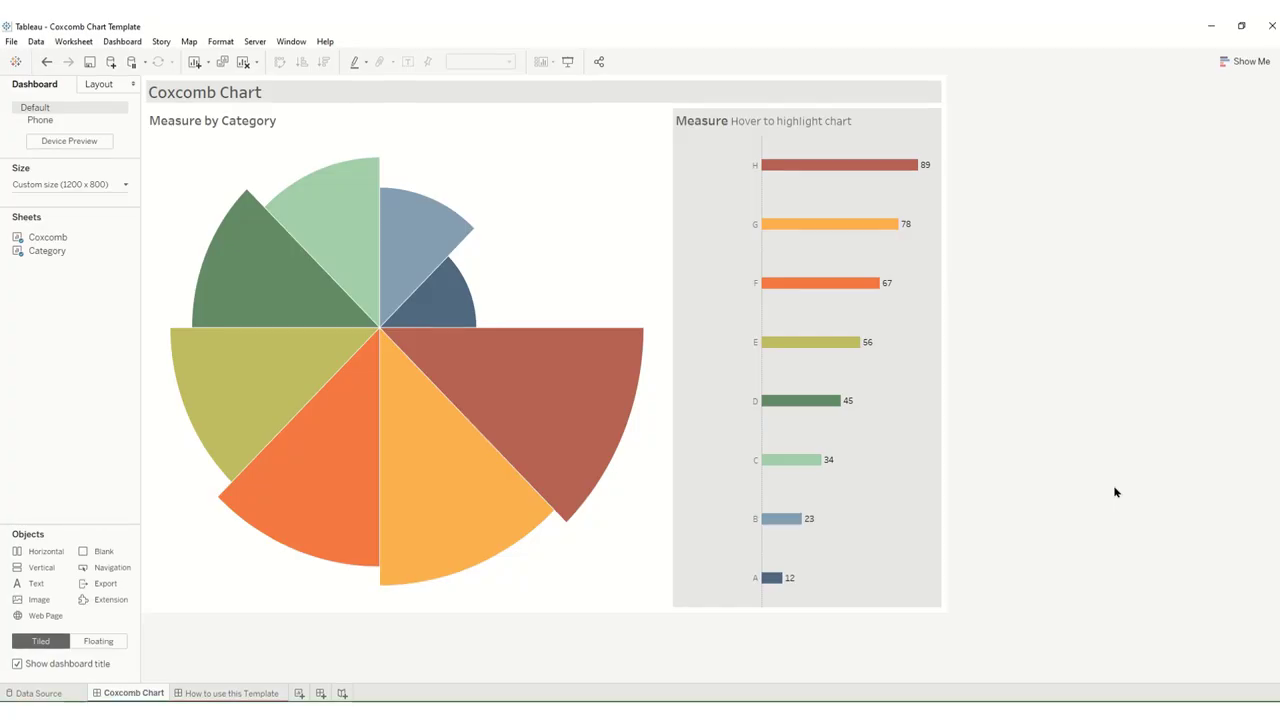
- From the dashboard's coxcomb, open its worksheet and drag in the NewData Excel file as data
{"action": "left_click", "coordinate": [629, 137]}
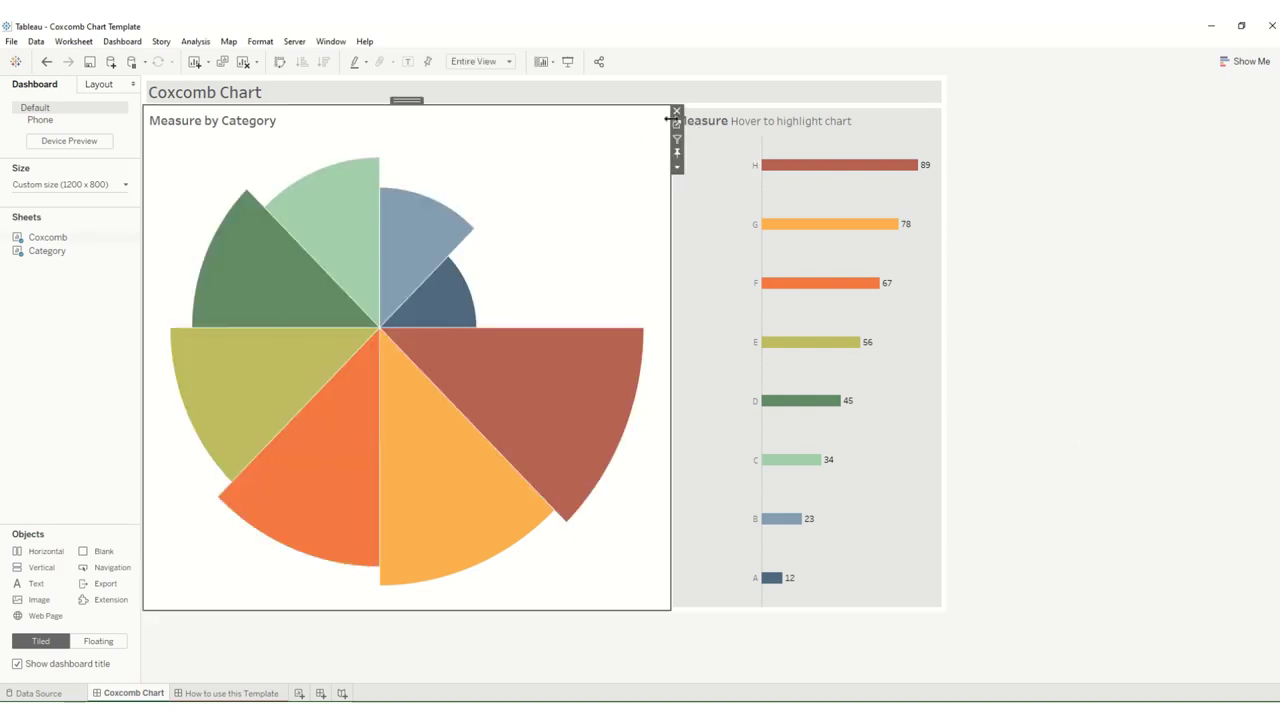
{"action": "left_click", "coordinate": [676, 125]}
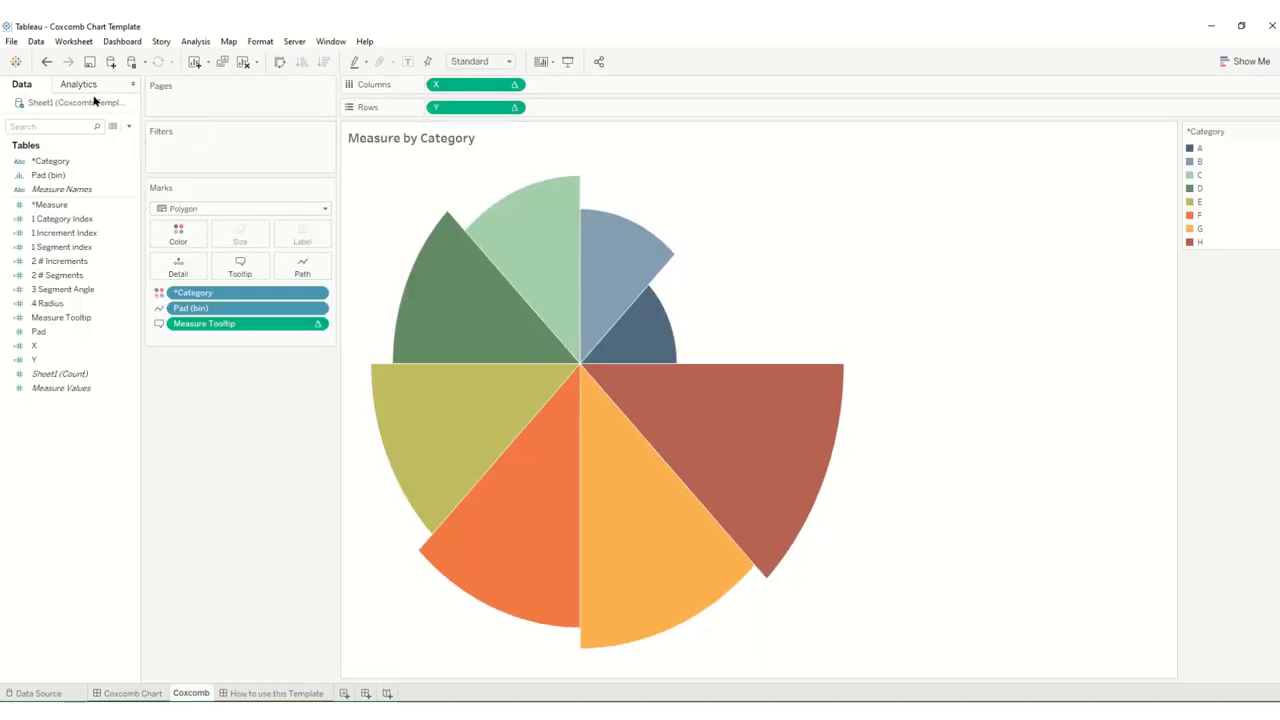
{"action": "left_click", "coordinate": [36, 41]}
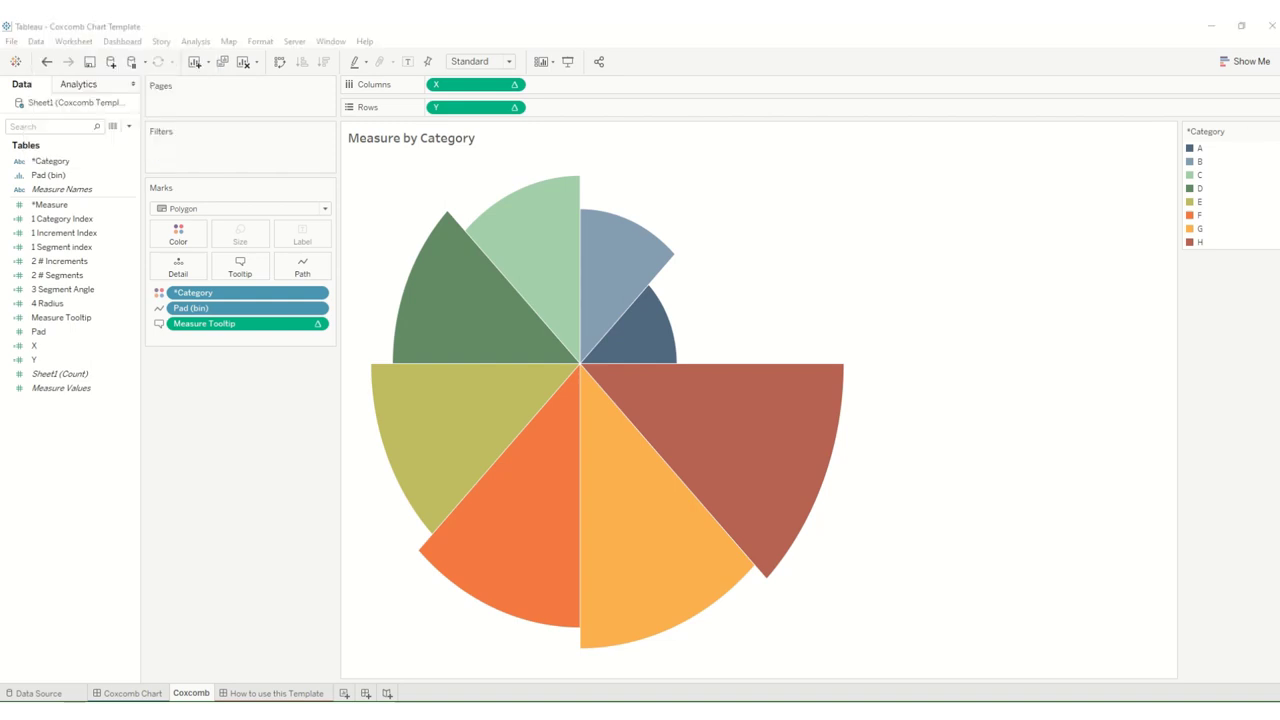
{"action": "left_click_drag", "start_coordinate": [1279, 450], "coordinate": [75, 107]}
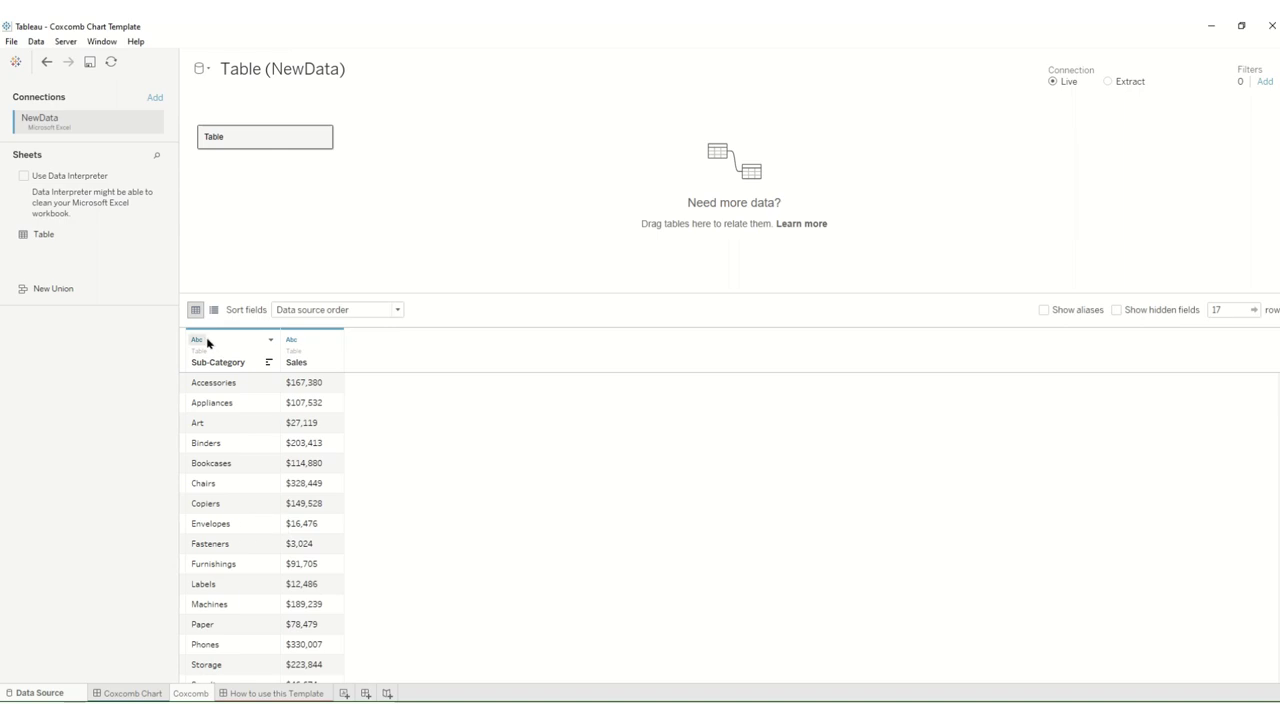
- Set the Sales column to Number and union the Table sheet with itself
{"action": "left_click", "coordinate": [291, 340]}
{"action": "left_click", "coordinate": [316, 360]}
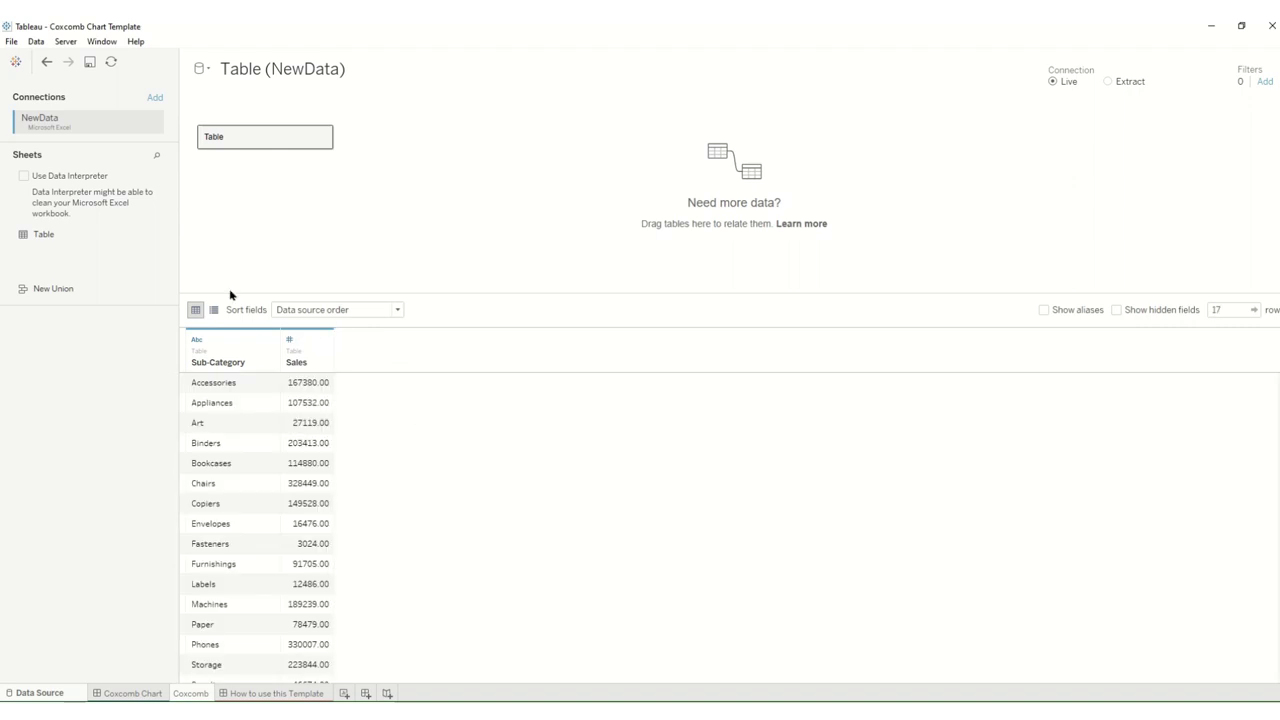
{"action": "left_click_drag", "start_coordinate": [48, 236], "coordinate": [231, 159]}
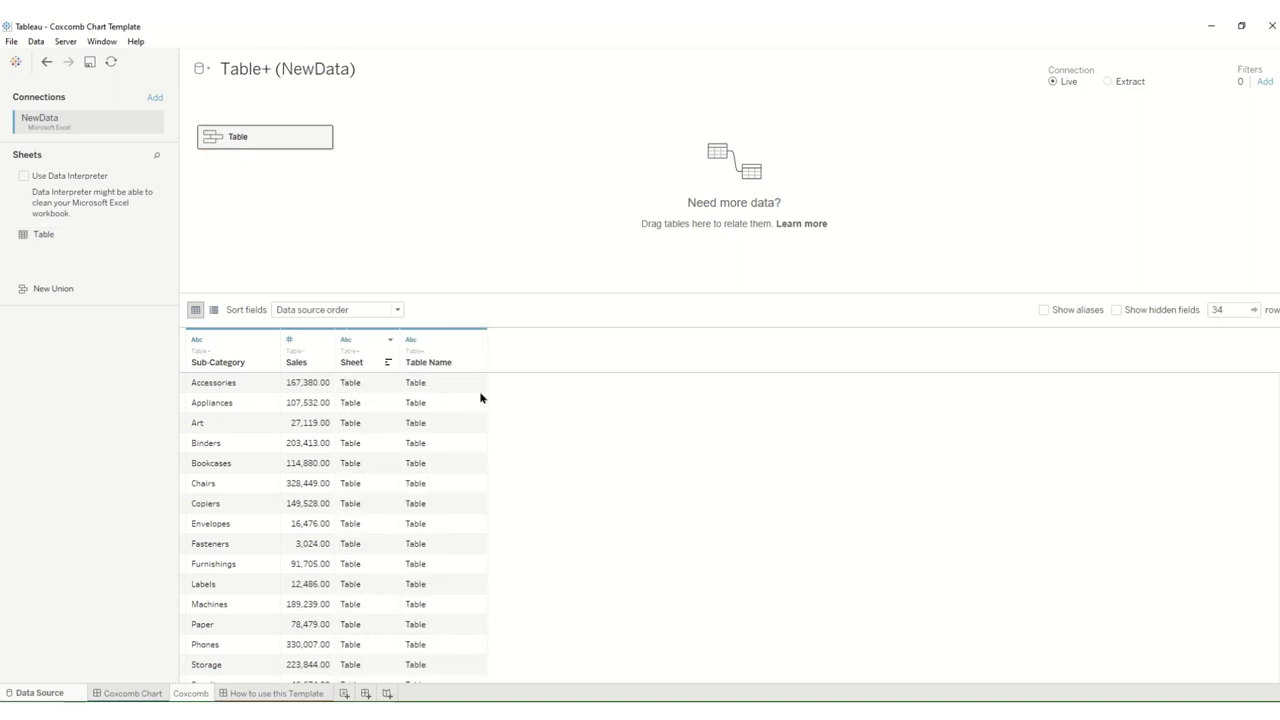
{"action": "scroll", "coordinate": [478, 399], "scroll_direction": "down", "scroll_amount": 5}
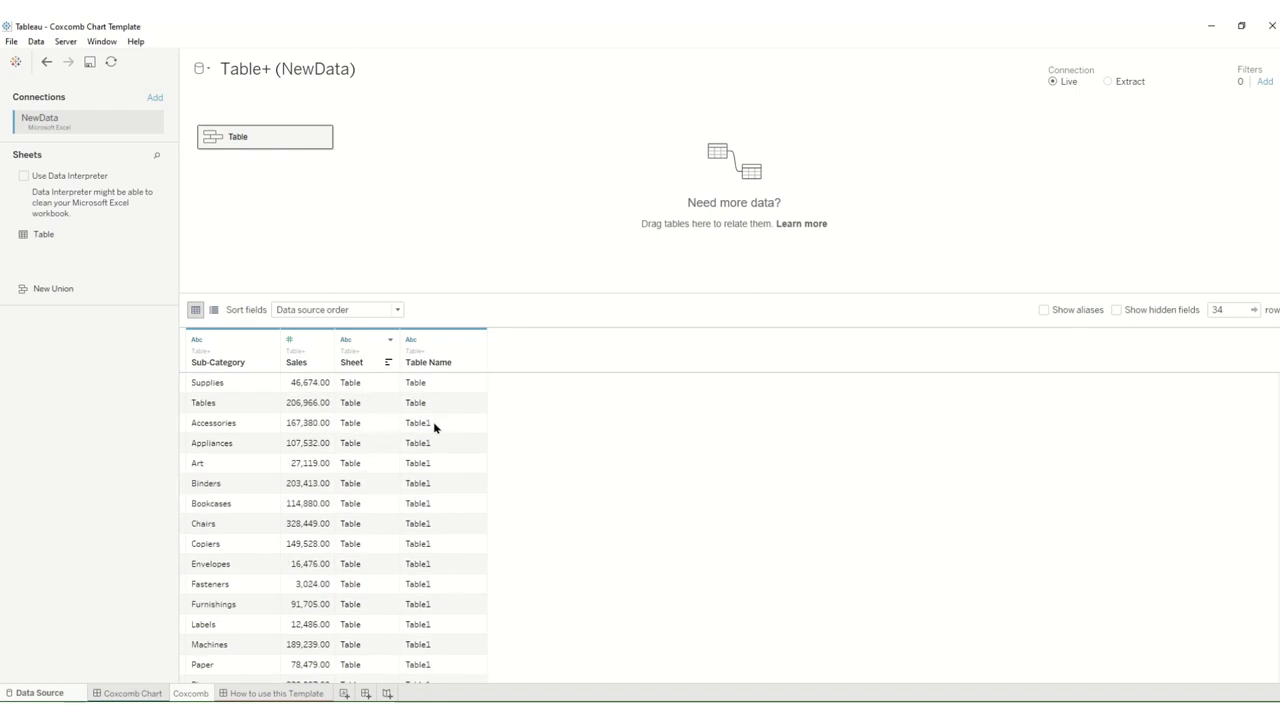
- Hide the Sheet column and go back to the Coxcomb worksheet
{"action": "right_click", "coordinate": [362, 354]}
{"action": "left_click", "coordinate": [384, 391]}
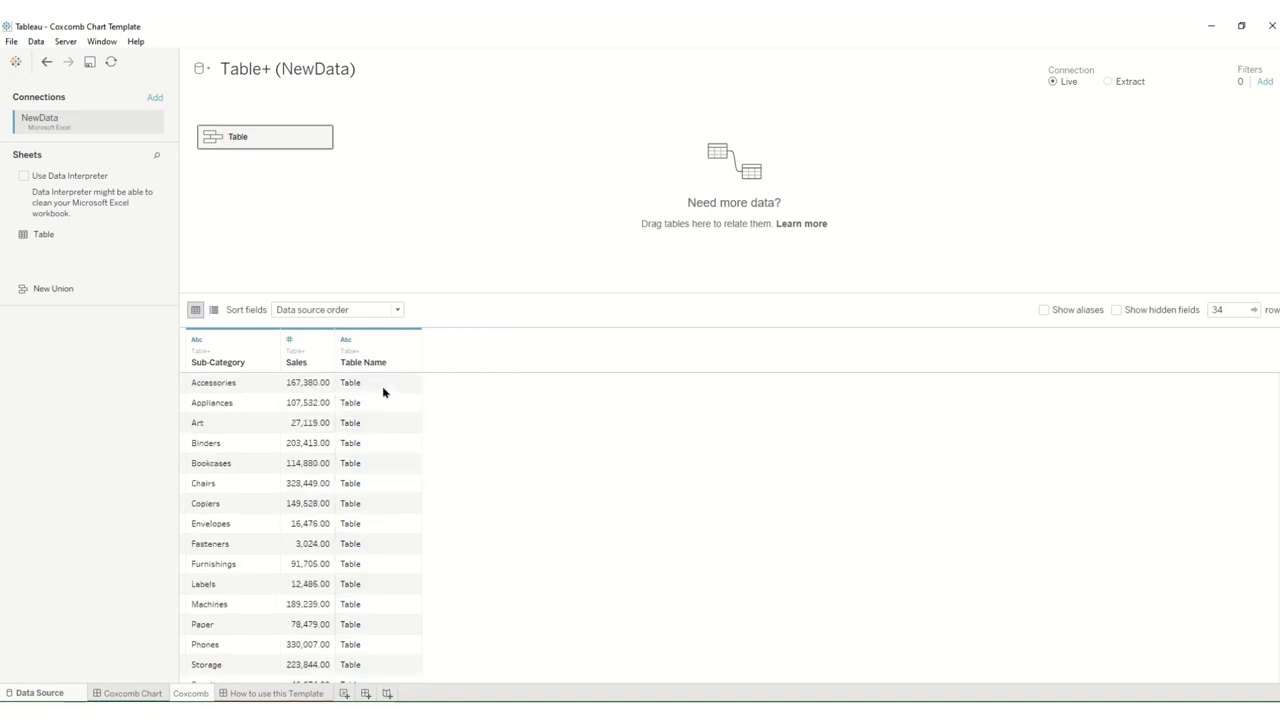
{"action": "left_click", "coordinate": [191, 693]}
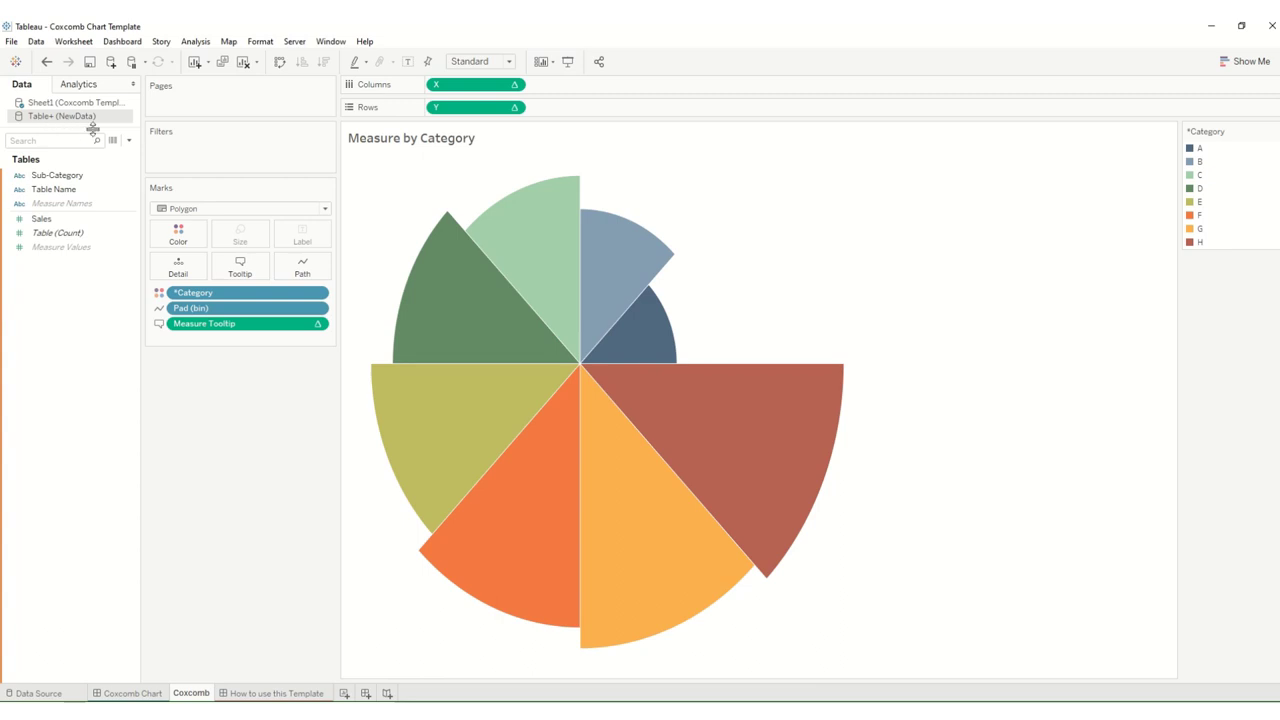
- Create a calculated field named Pad and start its formula with IIF
{"action": "left_click", "coordinate": [129, 141]}
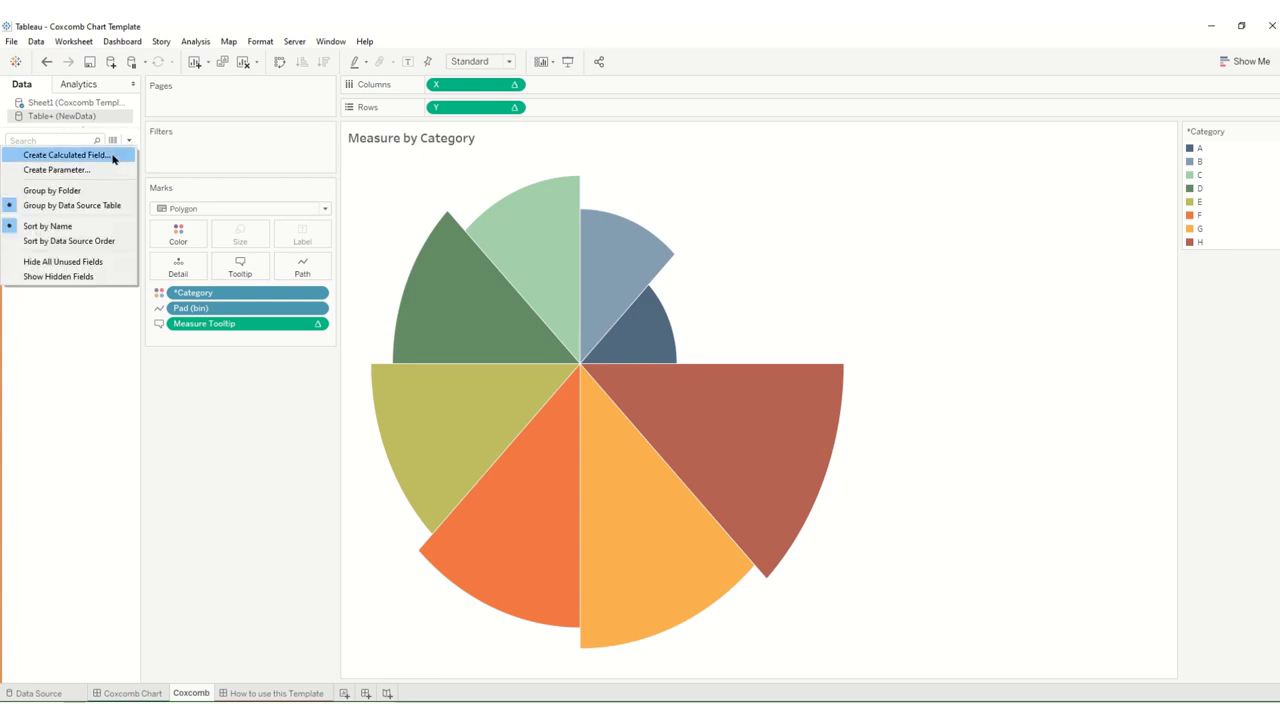
{"action": "left_click", "coordinate": [113, 159]}
{"action": "type", "text": "Pad"}
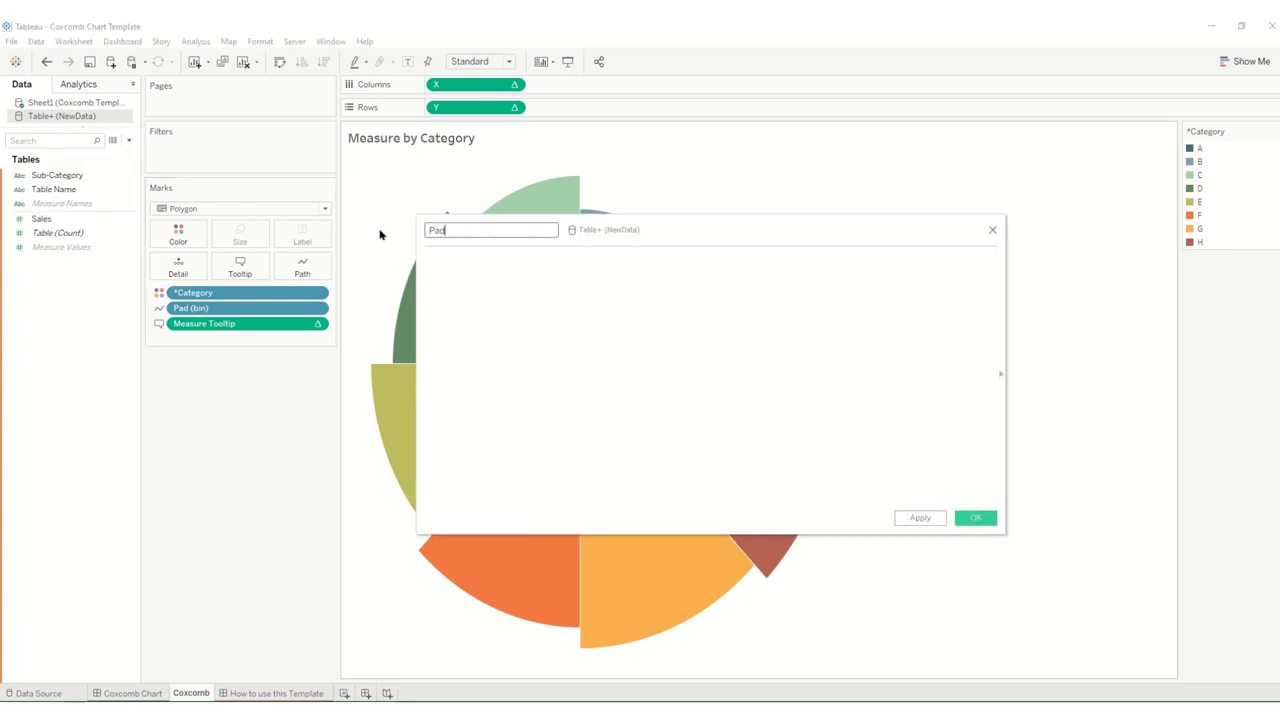
{"action": "left_click", "coordinate": [591, 366]}
{"action": "type", "text": "iif"}
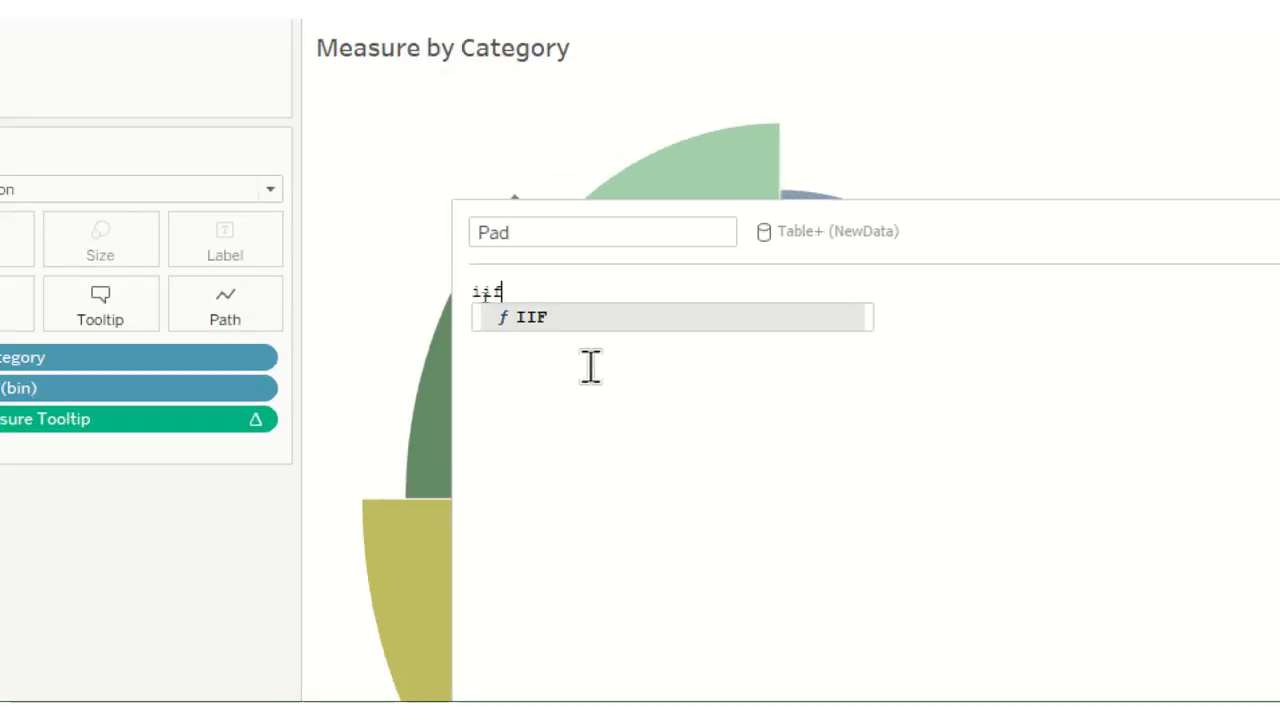
{"action": "key", "text": "Return"}
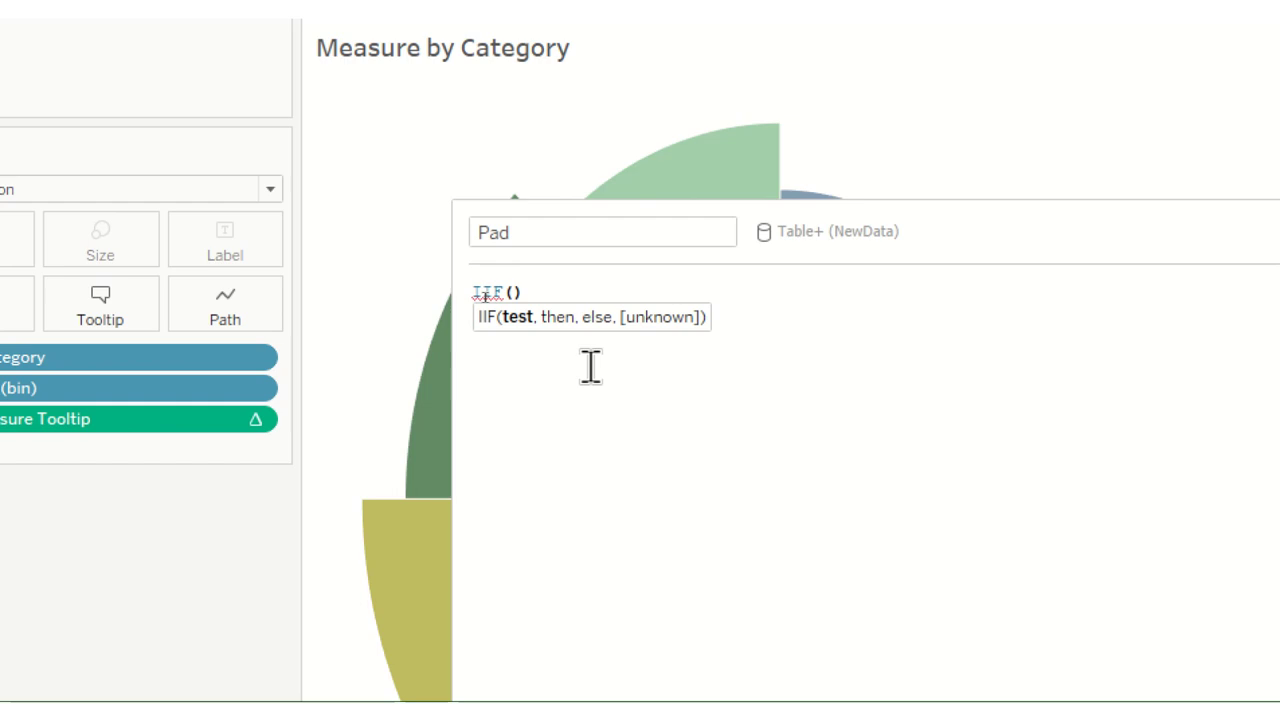
- Complete the formula as IIF([Table Name]='Table',1,102) and save the Pad field
{"action": "type", "text": "[ta"}
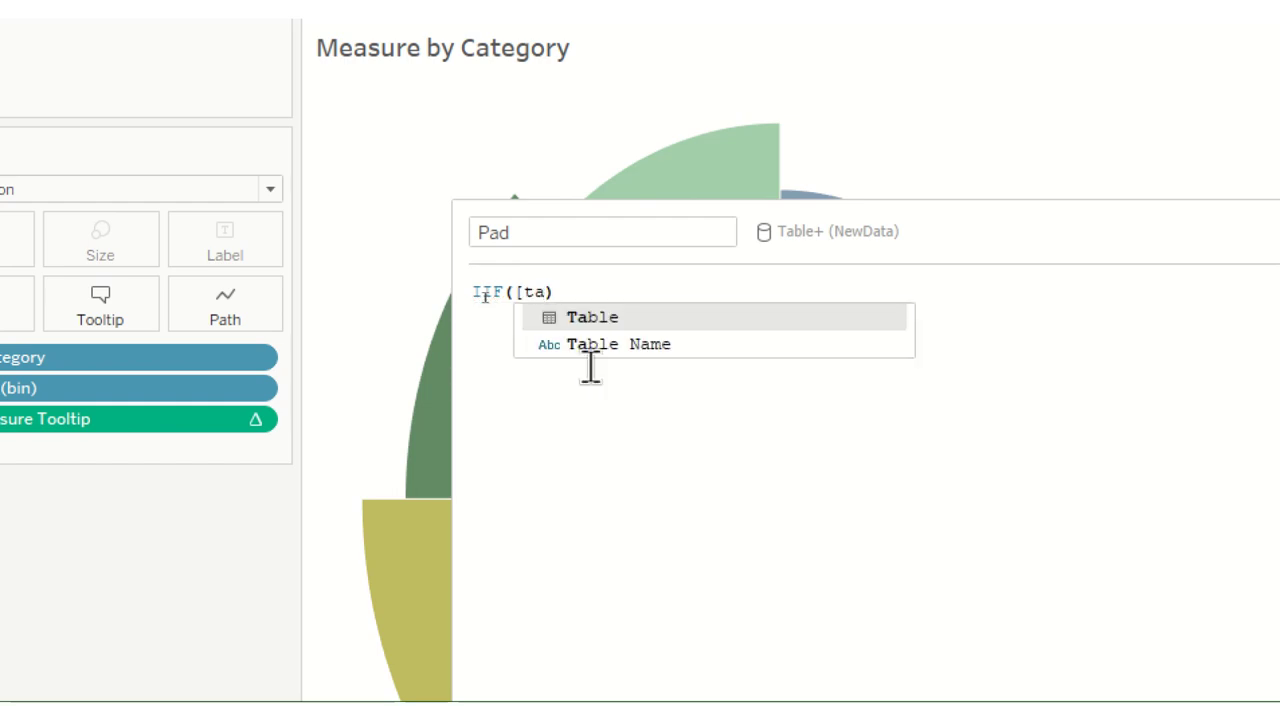
{"action": "key", "text": "Return"}
{"action": "key", "text": "BackSpace"}
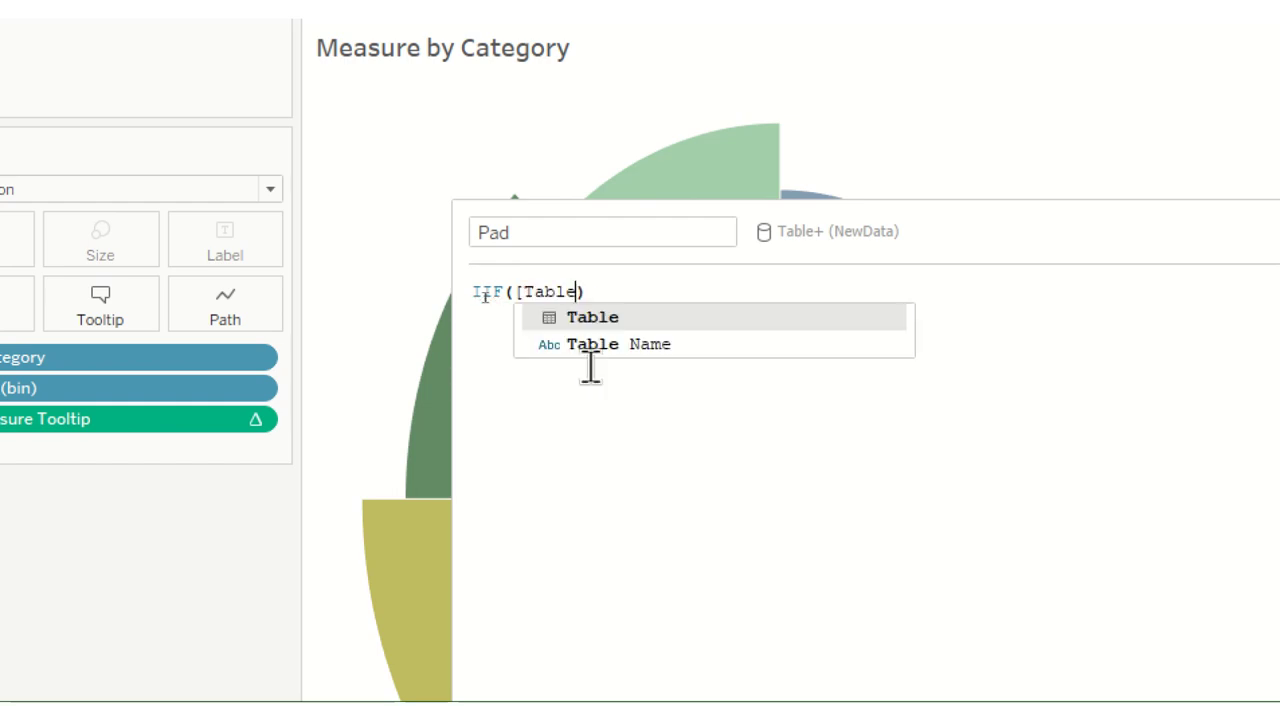
{"action": "key", "text": "Down"}
{"action": "key", "text": "Return"}
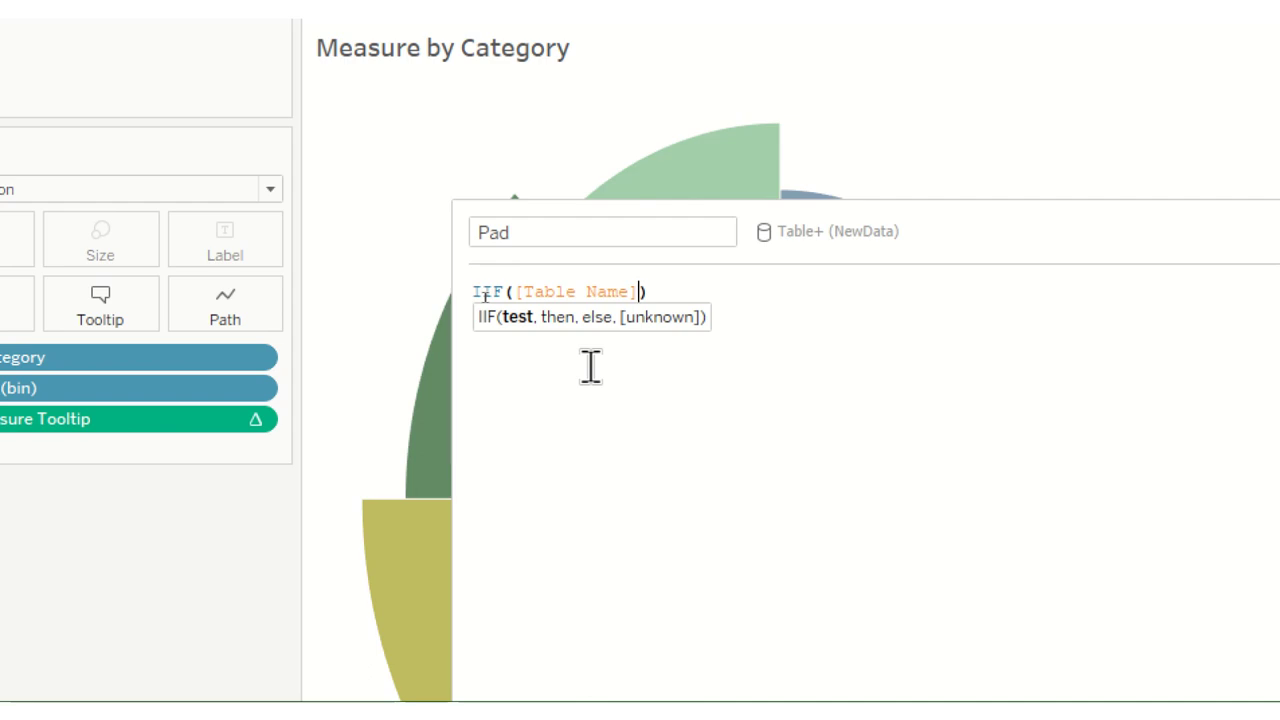
{"action": "type", "text": "="}
{"action": "type", "text": "'Table"}
{"action": "type", "text": "' the"}
{"action": "key", "text": "BackSpace"}
{"action": "key", "text": "BackSpace"}
{"action": "key", "text": "BackSpace"}
{"action": "key", "text": "BackSpace"}
{"action": "type", "text": ",1"}
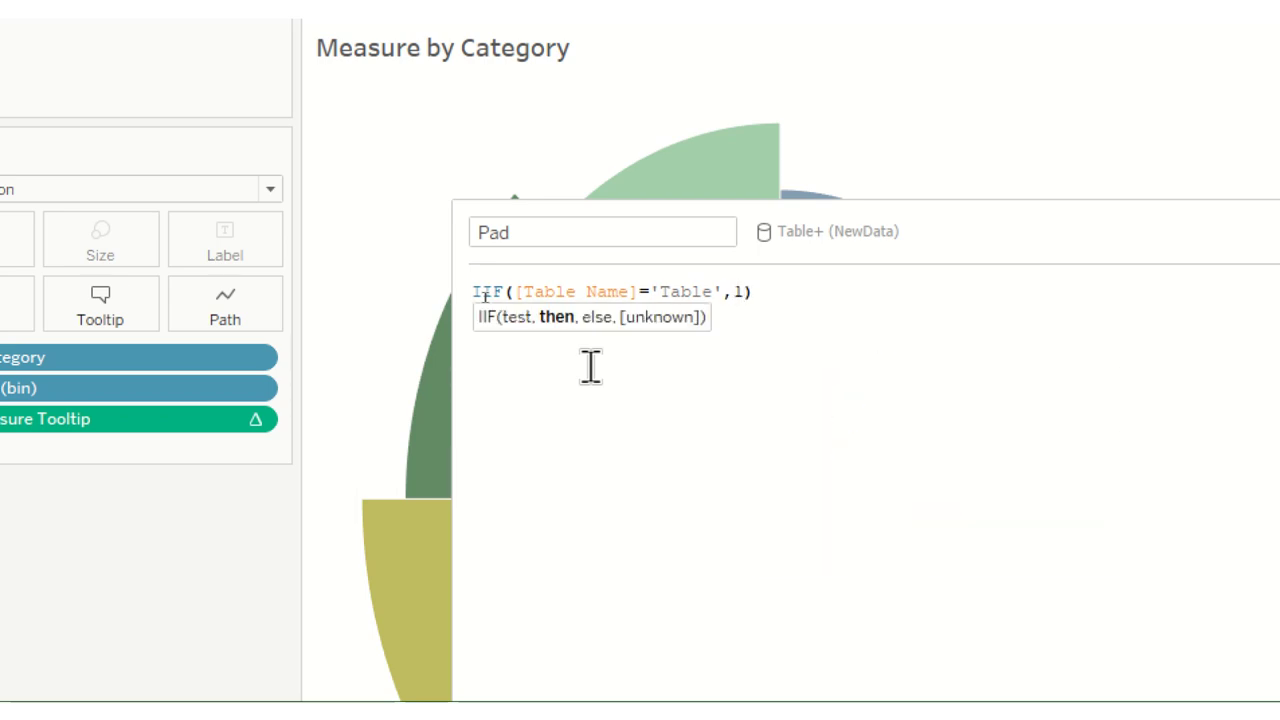
{"action": "type", "text": ",102"}
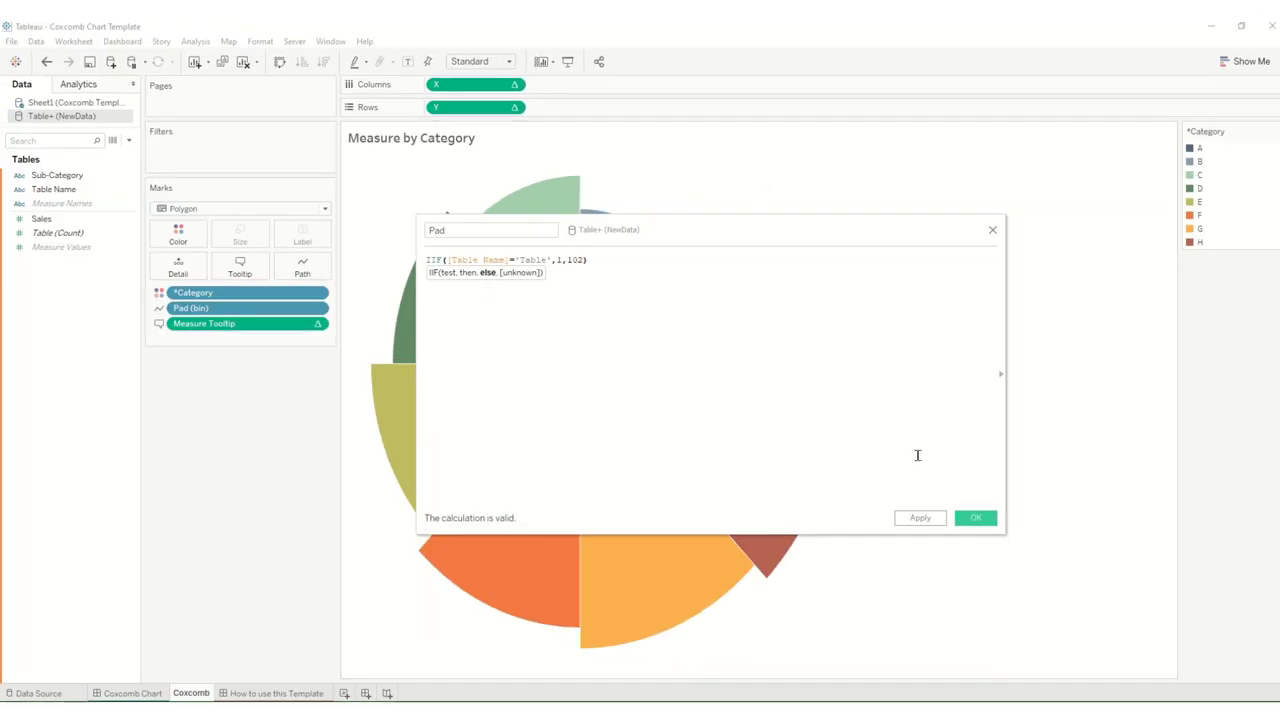
{"action": "left_click", "coordinate": [974, 518]}
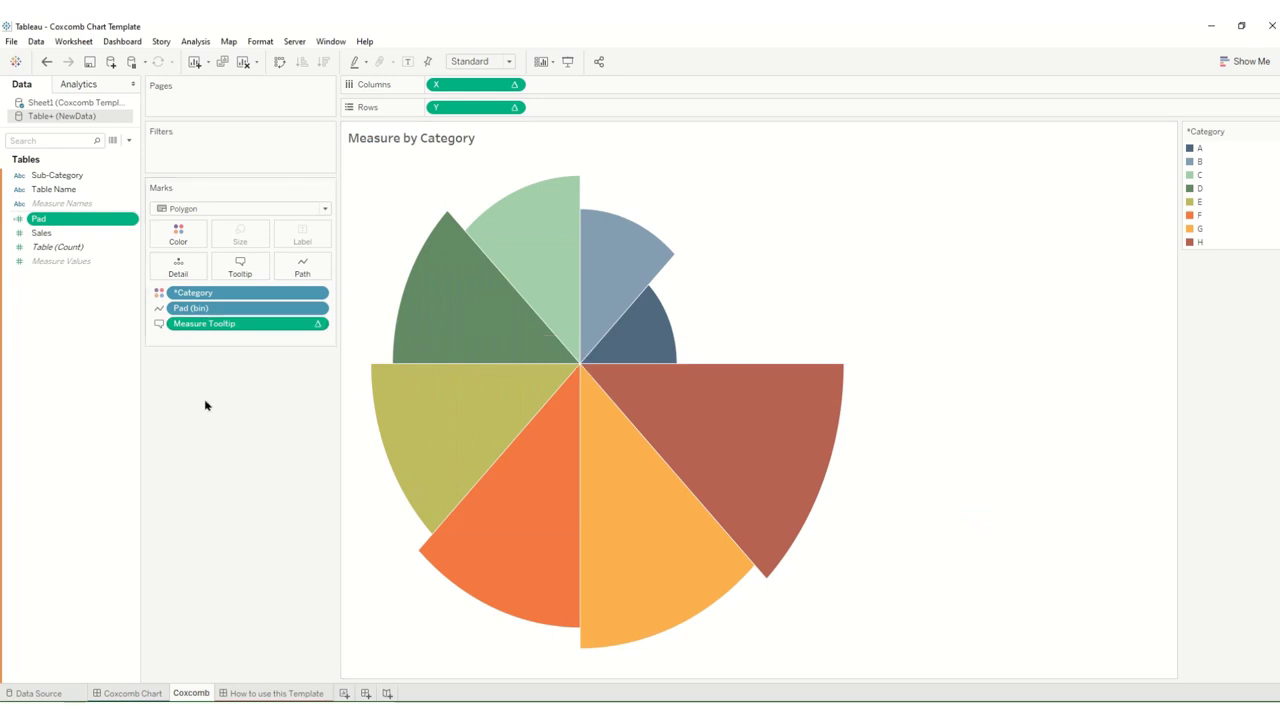
{"action": "left_click", "coordinate": [38, 693]}
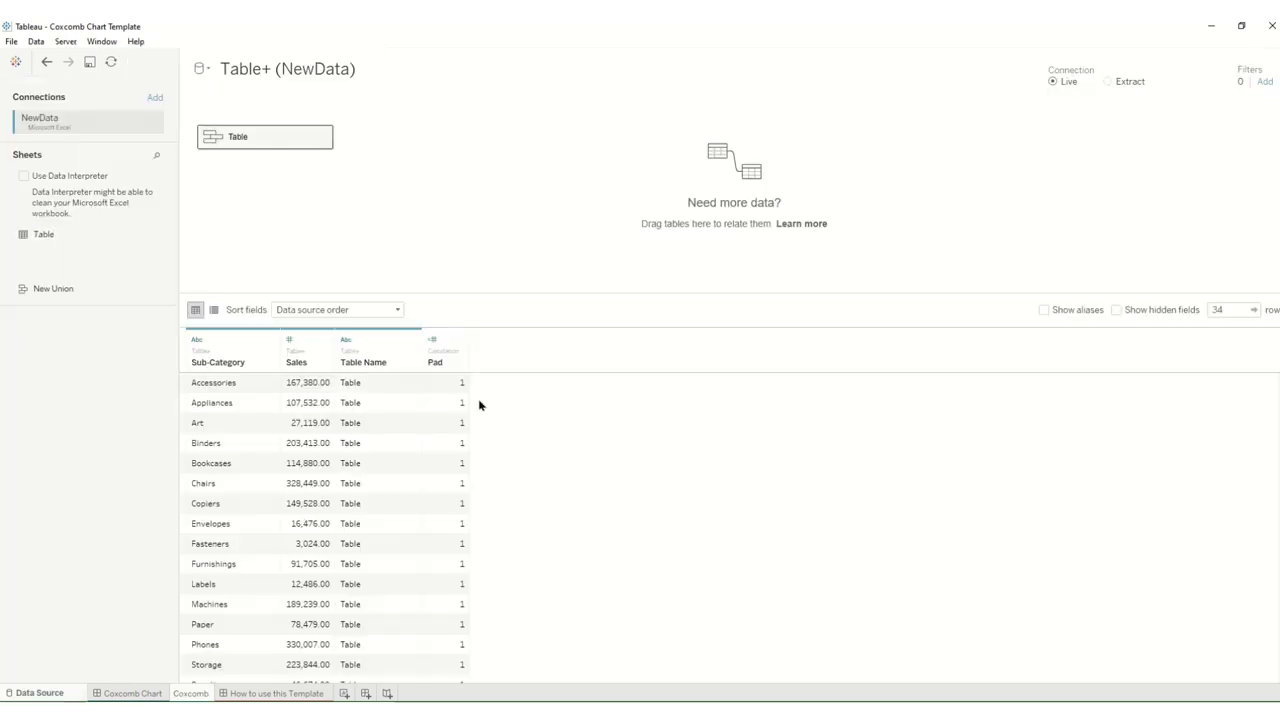
{"action": "scroll", "coordinate": [462, 592], "scroll_direction": "down", "scroll_amount": 4}
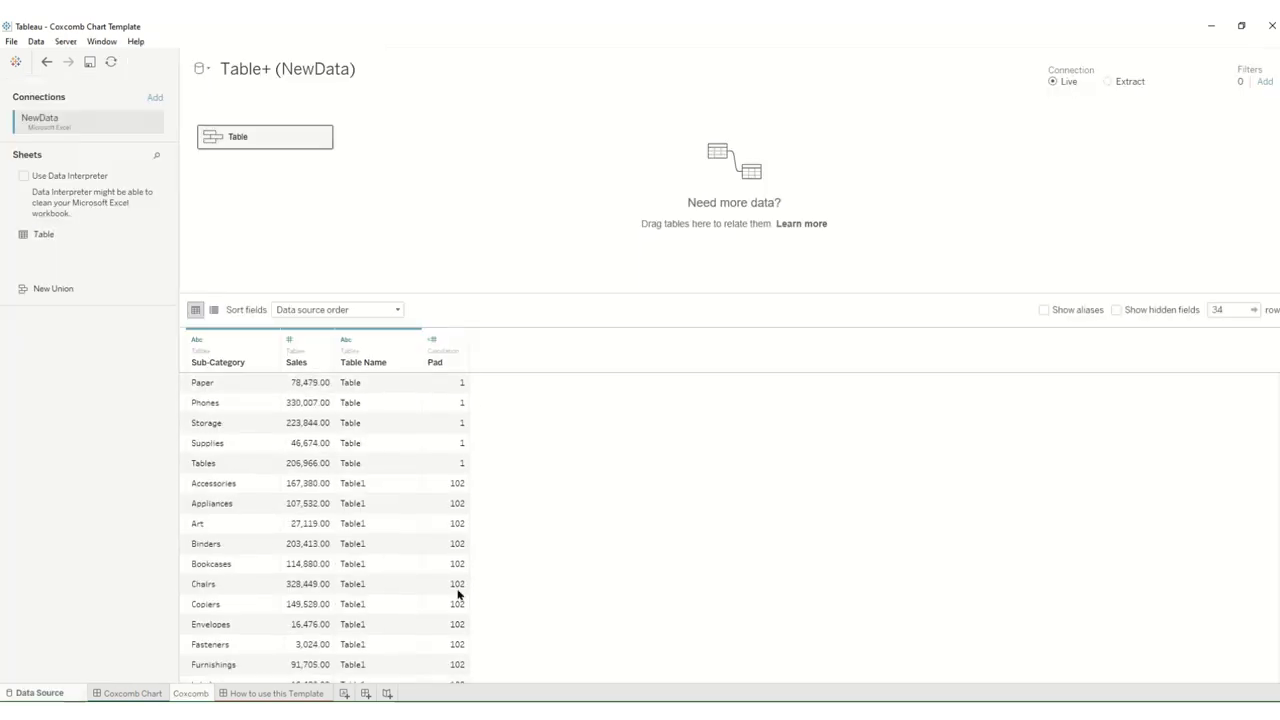
{"action": "scroll", "coordinate": [457, 592], "scroll_direction": "down", "scroll_amount": 1}
{"action": "scroll", "coordinate": [450, 535], "scroll_direction": "up", "scroll_amount": 3}
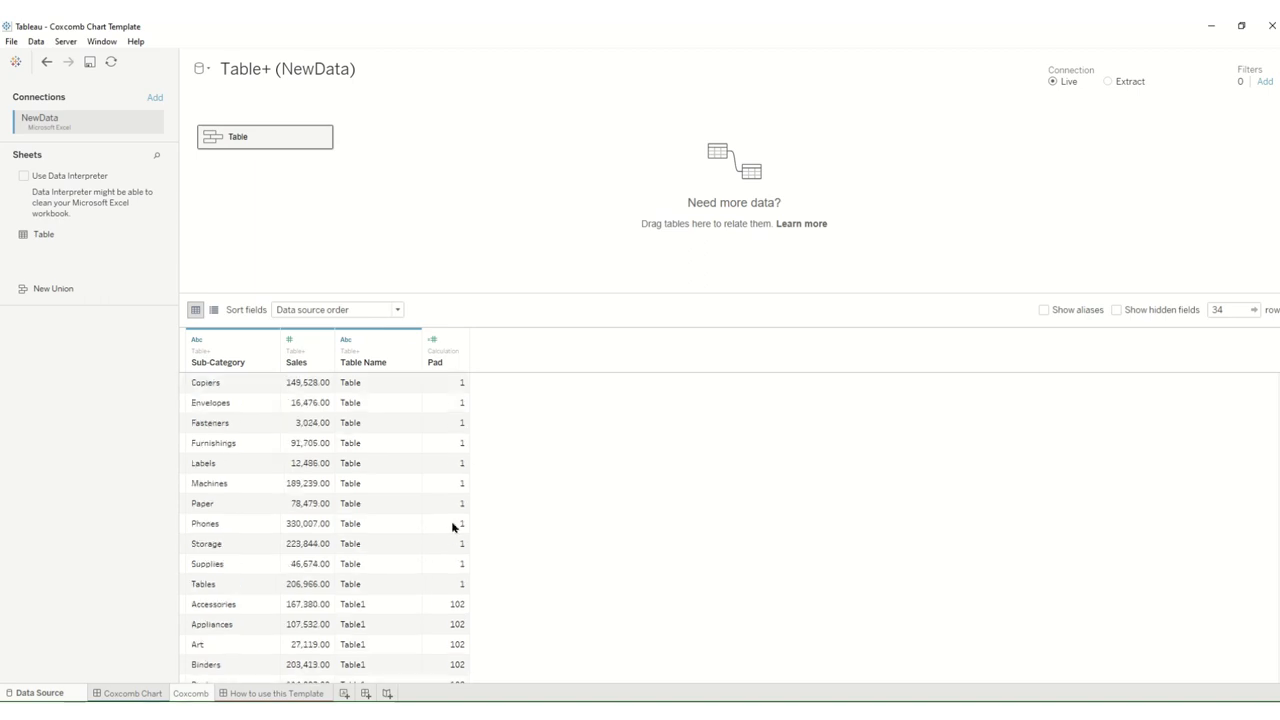
{"action": "left_click", "coordinate": [190, 693]}
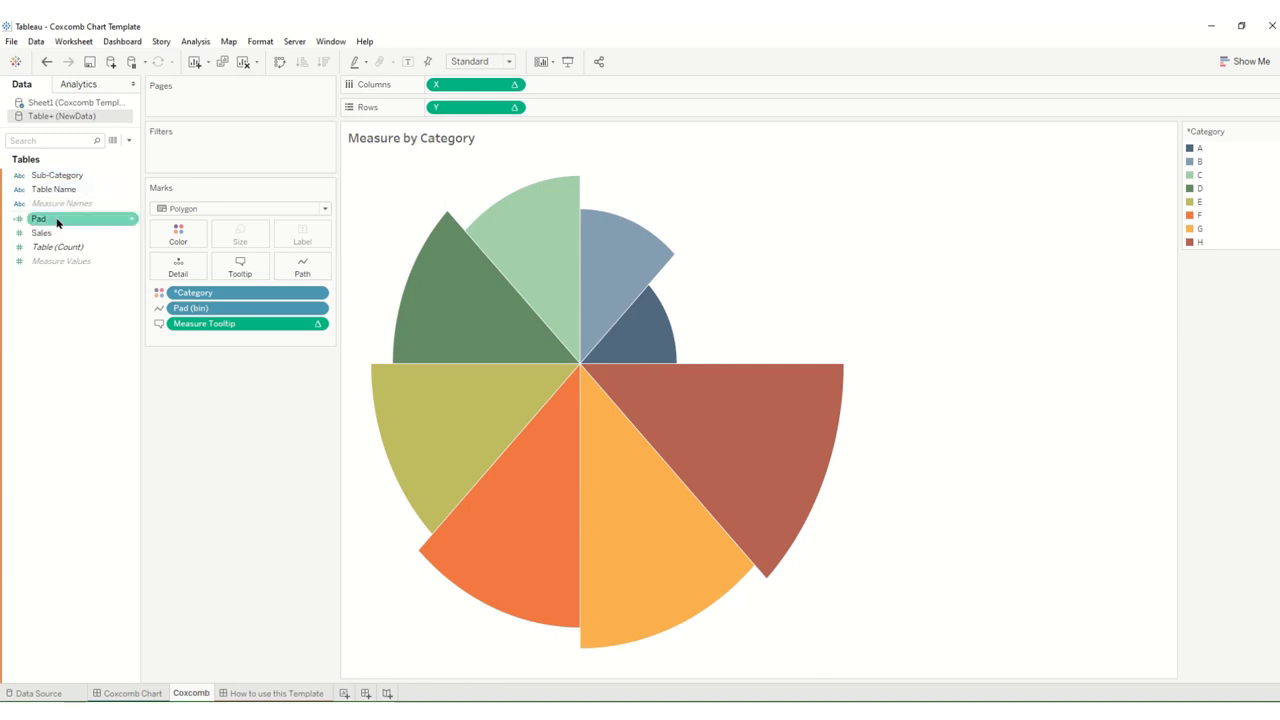
- In the template's Sheet1 data source, rename the *Measure field to Sales
{"action": "left_click", "coordinate": [70, 104]}
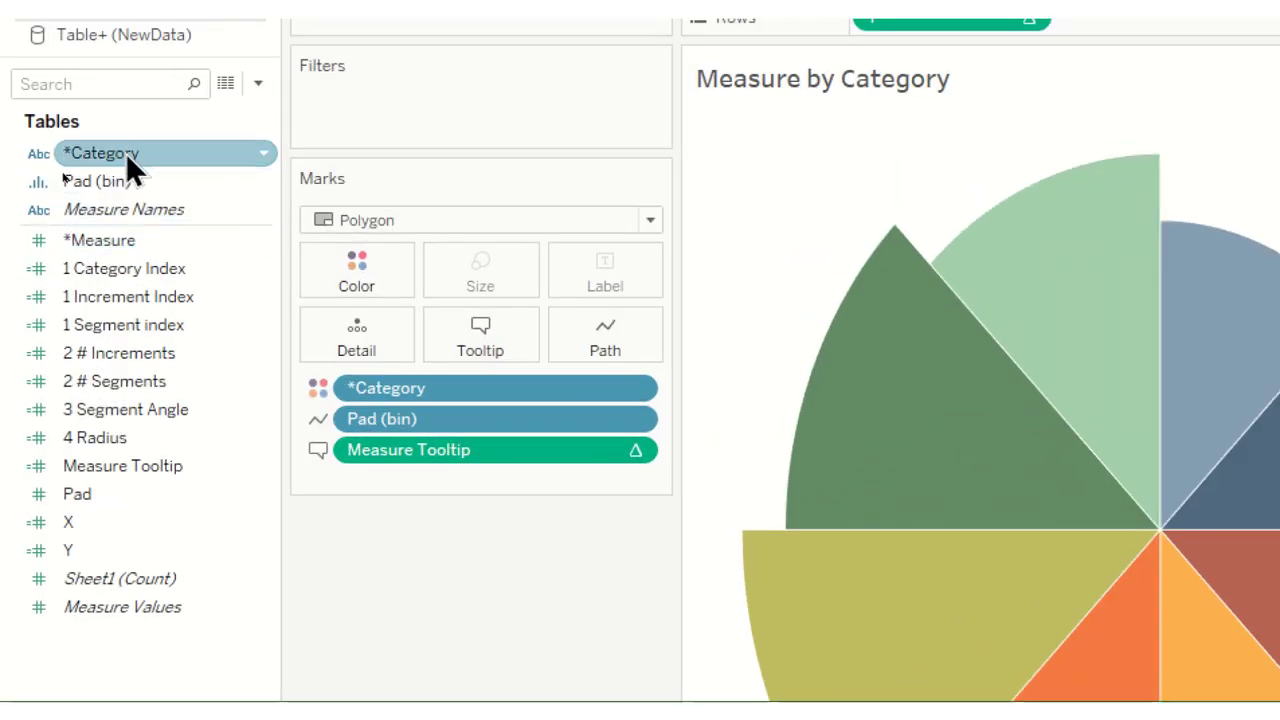
{"action": "right_click", "coordinate": [108, 241]}
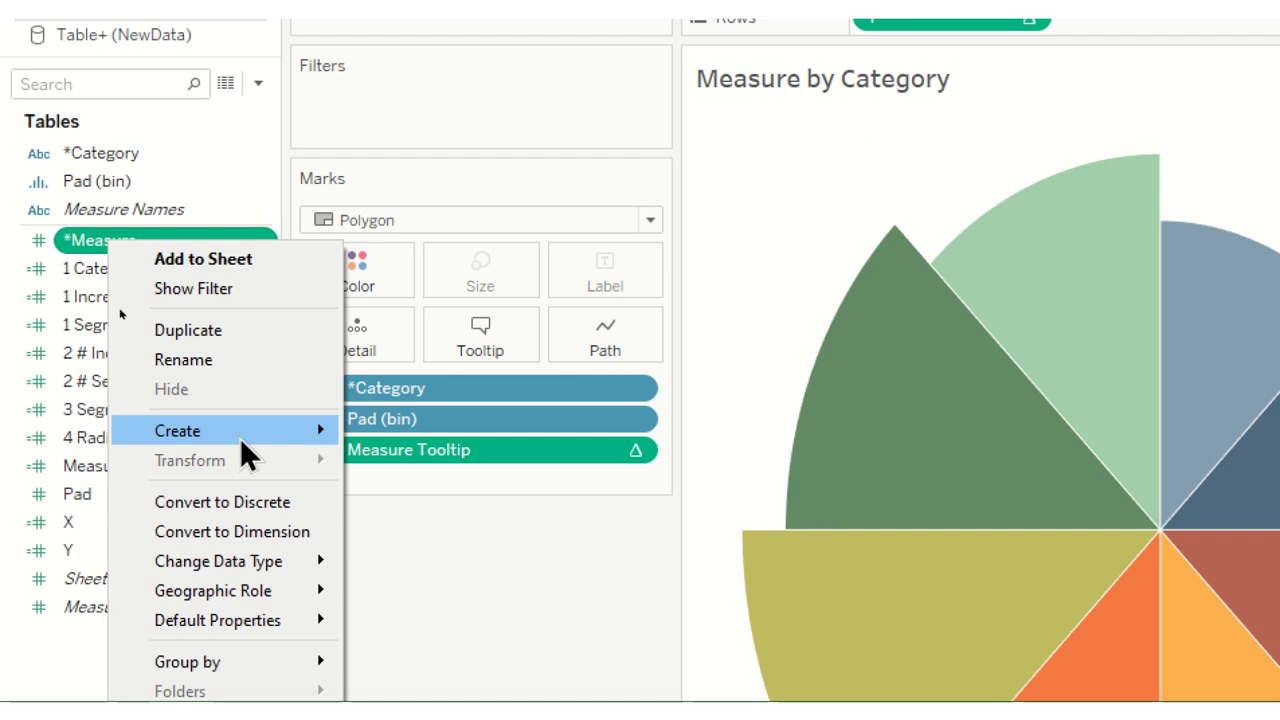
{"action": "left_click", "coordinate": [238, 366]}
{"action": "type", "text": "Sa"}
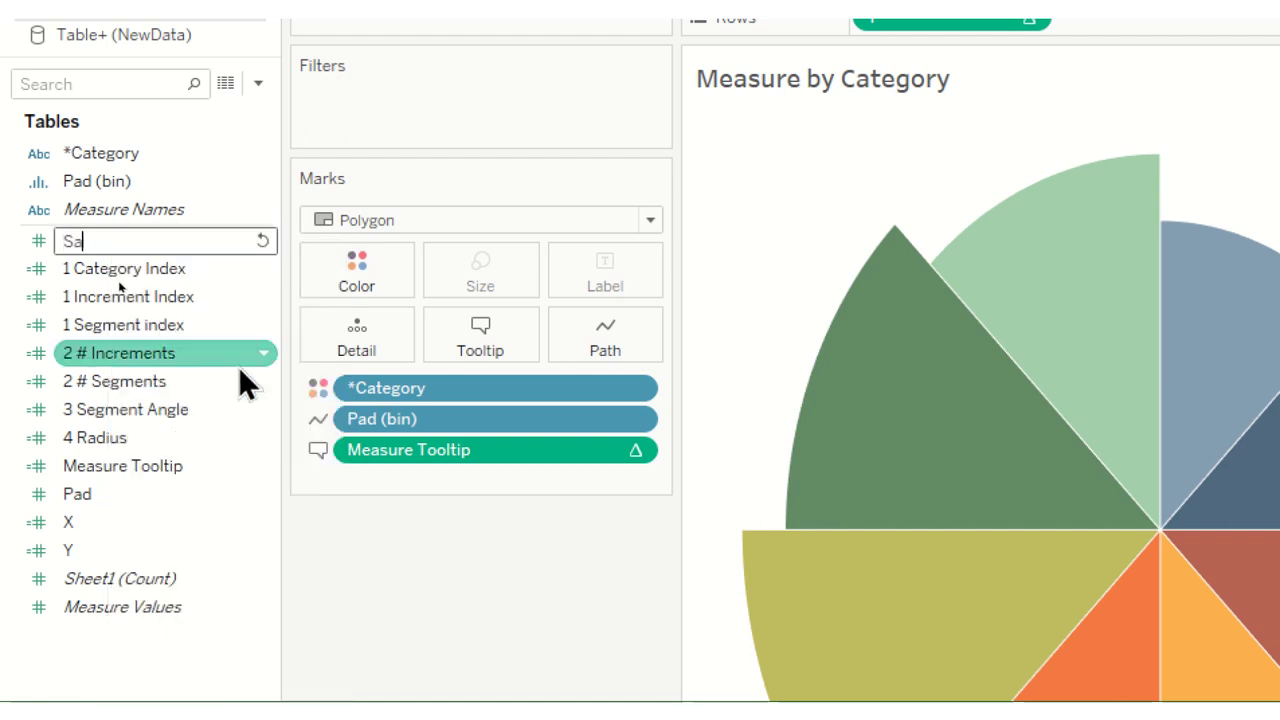
{"action": "type", "text": "les"}
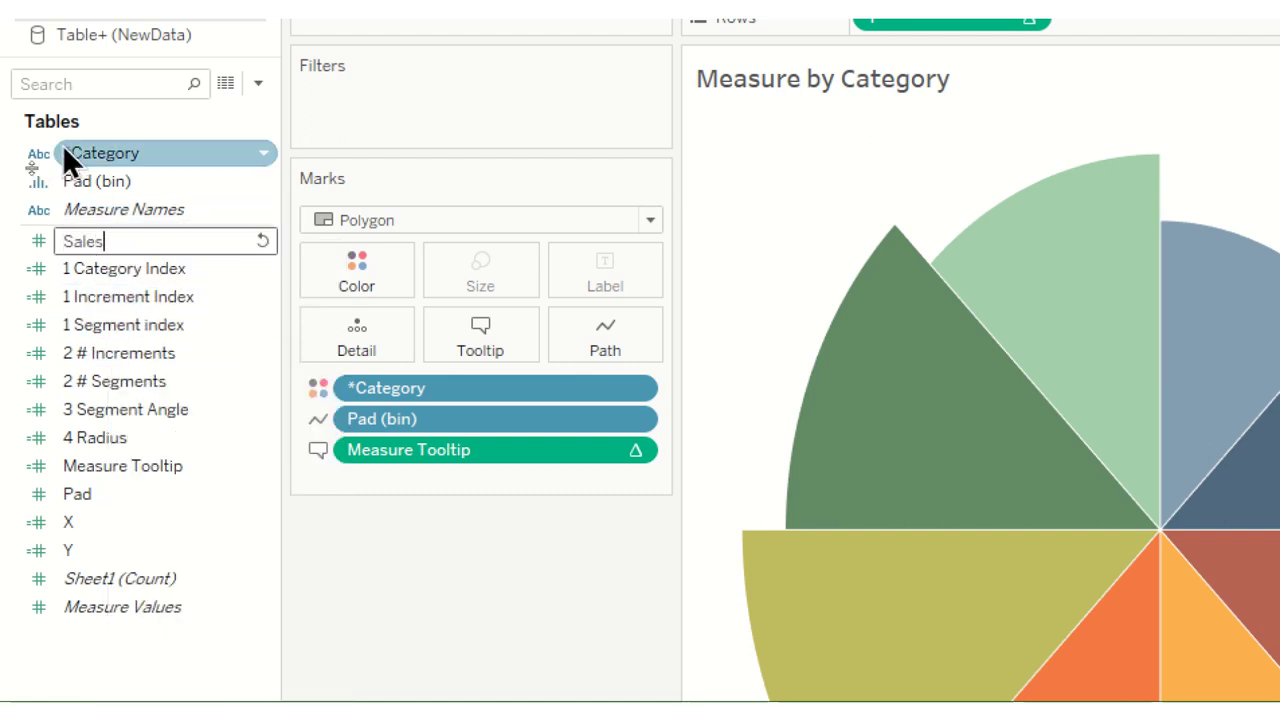
- Rename the *Category field to Sub-Category
{"action": "left_click", "coordinate": [92, 158]}
{"action": "right_click", "coordinate": [92, 158]}
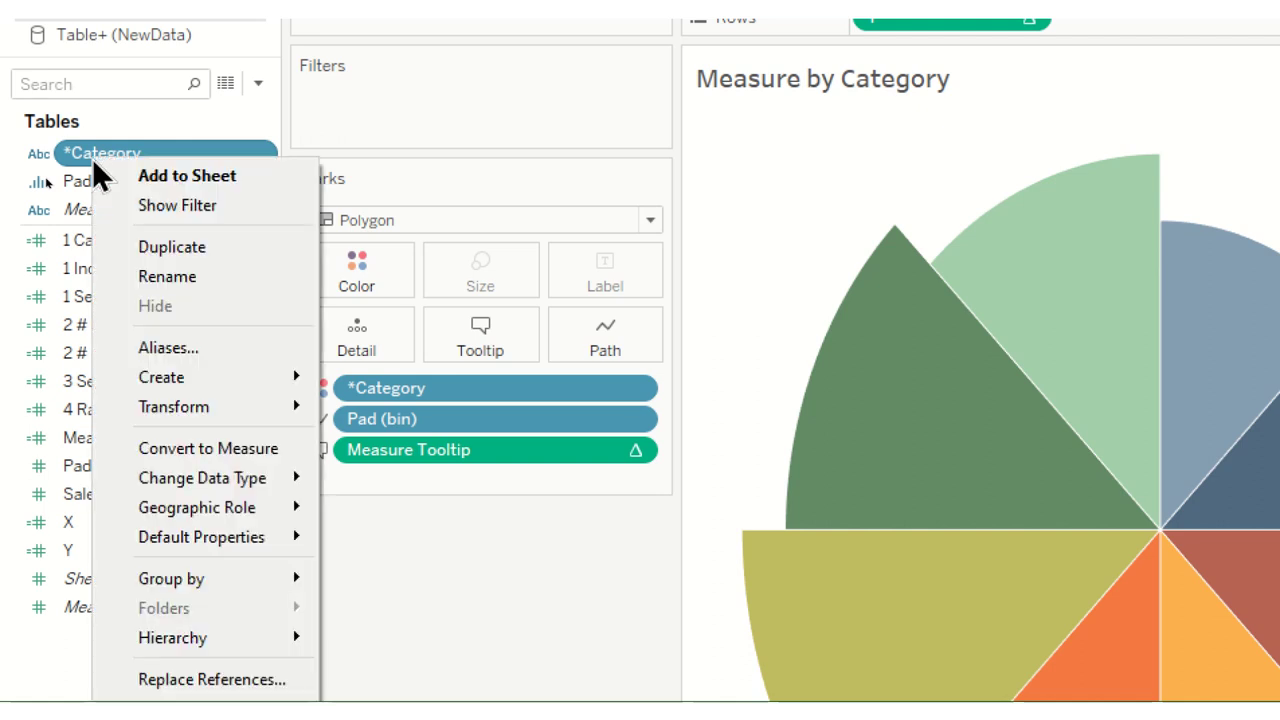
{"action": "left_click", "coordinate": [178, 276]}
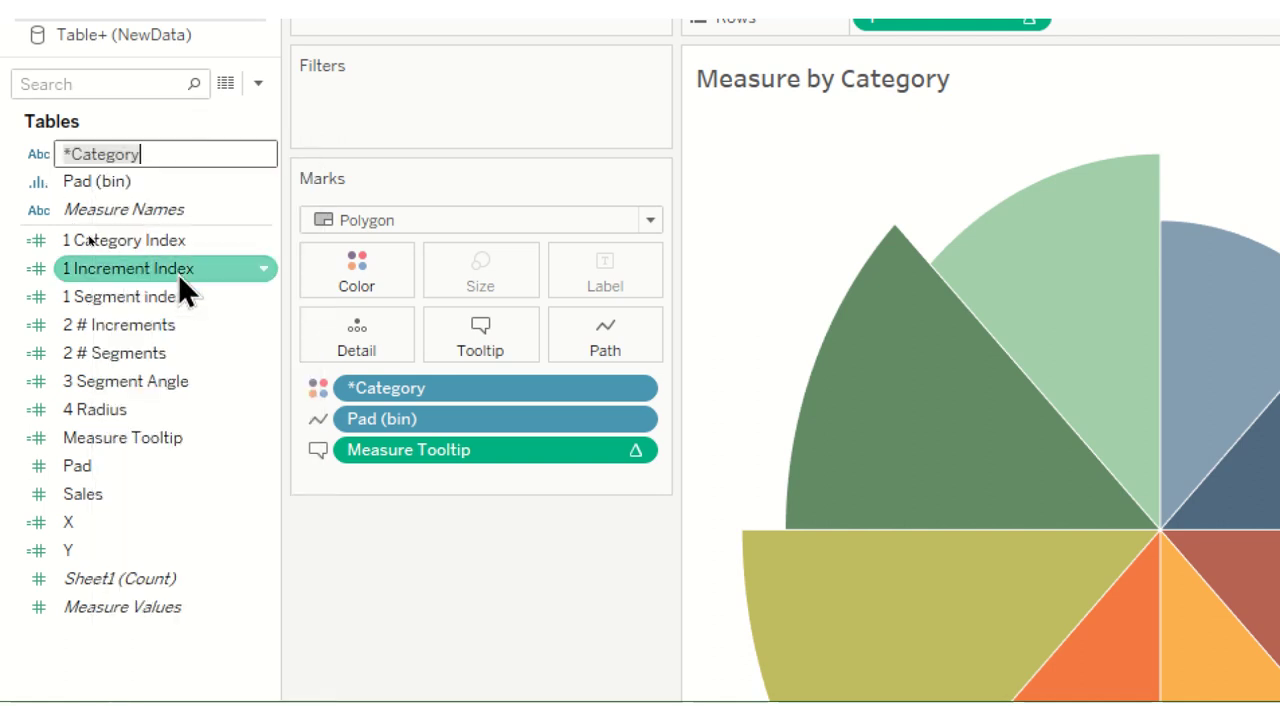
{"action": "type", "text": "Sub-Cae"}
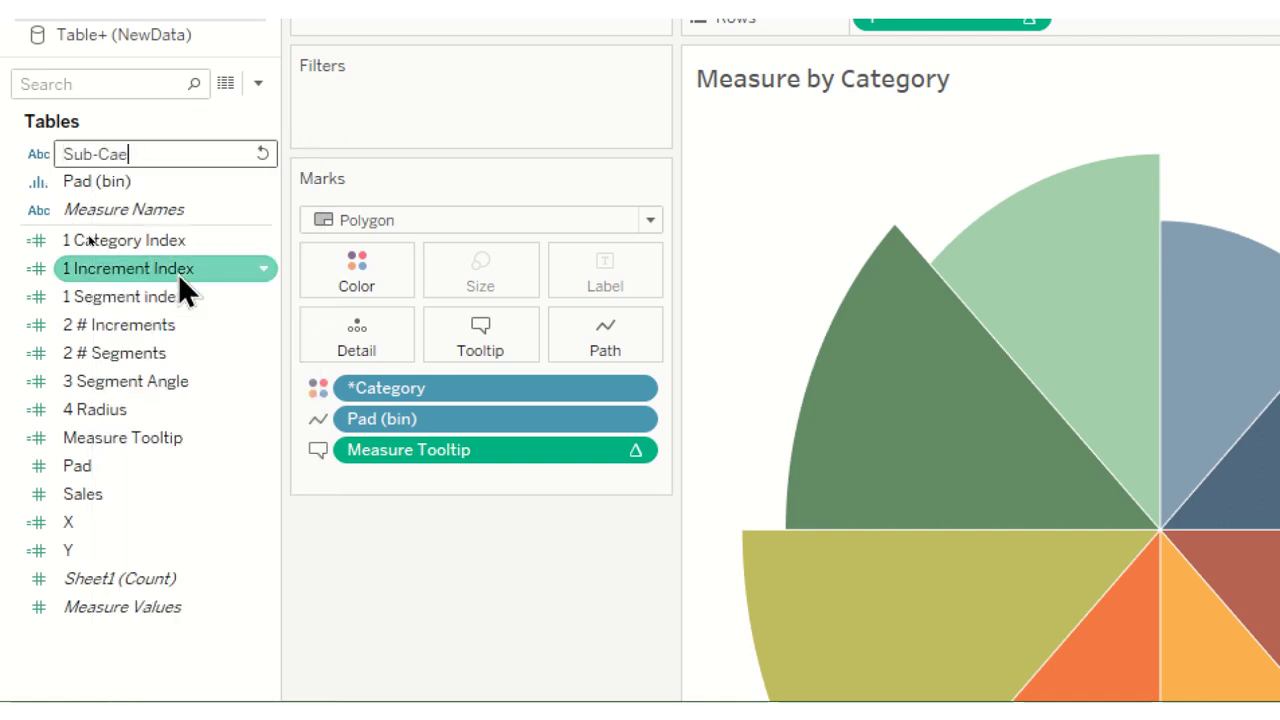
{"action": "key", "text": "BackSpace"}
{"action": "type", "text": "tegory"}
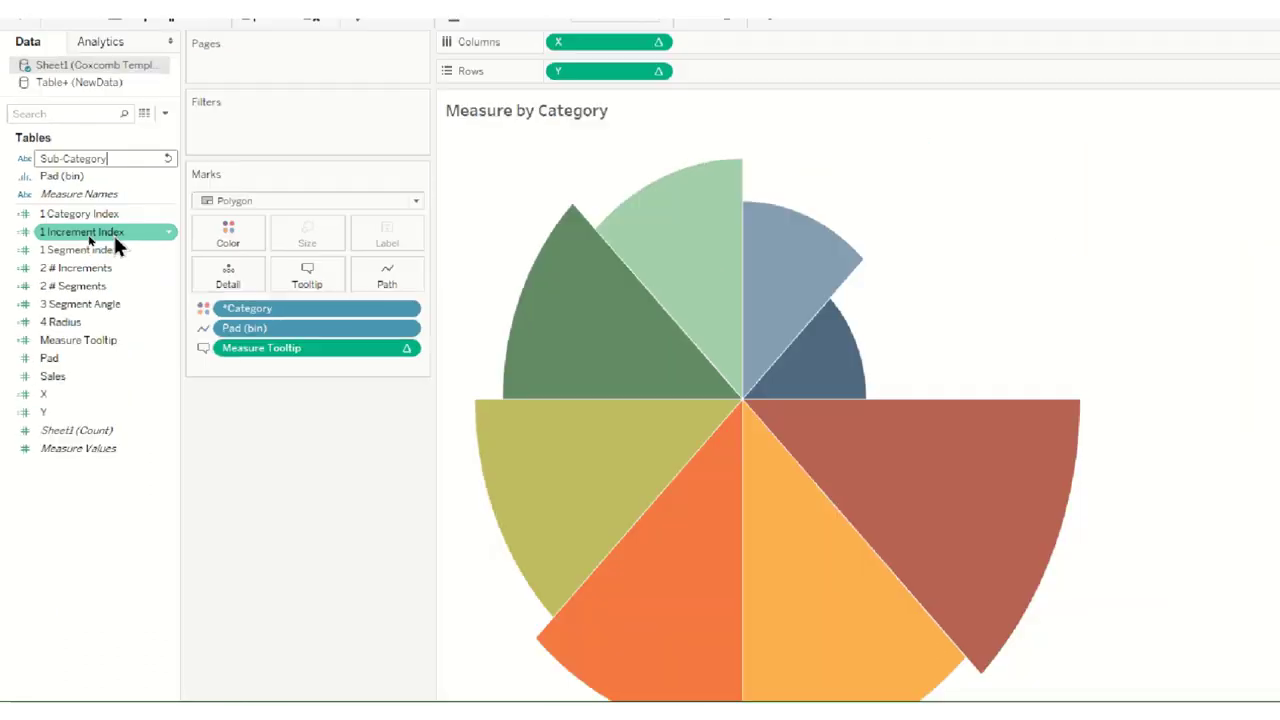
{"action": "key", "text": "Return"}
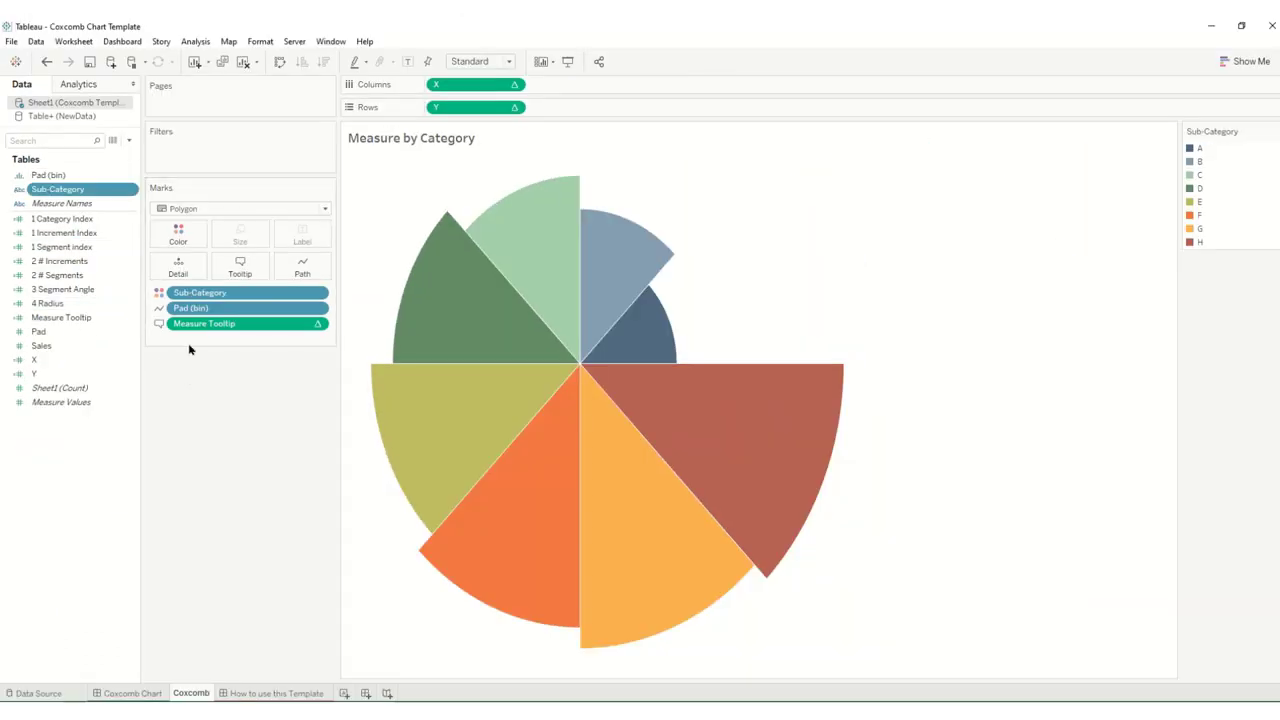
- Replace the Sheet1 template data source with Table+ (NewData)
{"action": "left_click", "coordinate": [59, 118]}
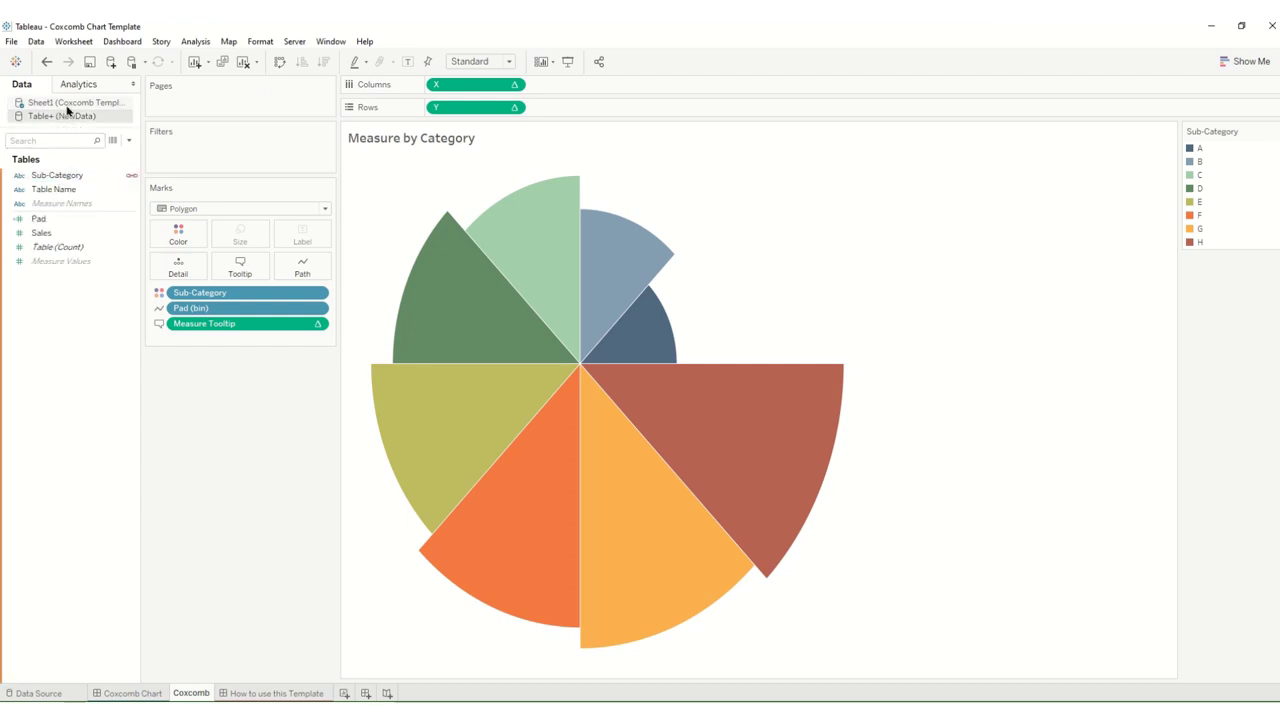
{"action": "left_click", "coordinate": [70, 103]}
{"action": "right_click", "coordinate": [70, 103]}
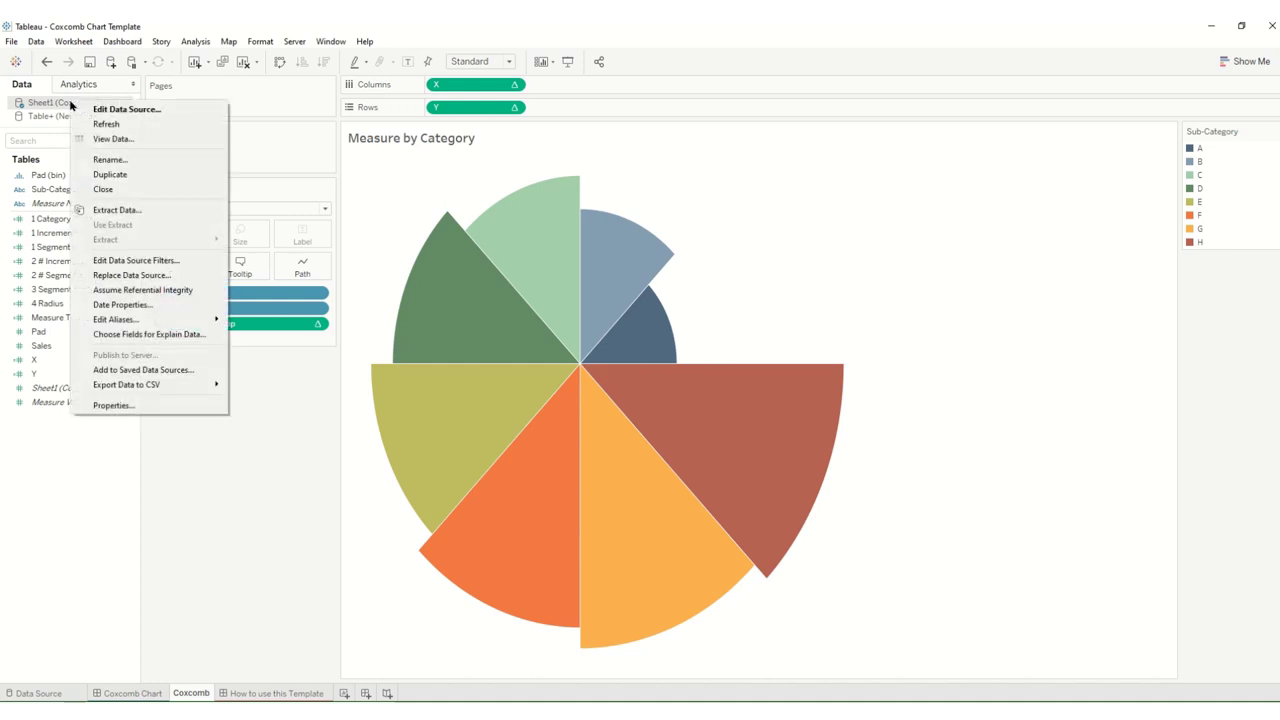
{"action": "left_click", "coordinate": [130, 274]}
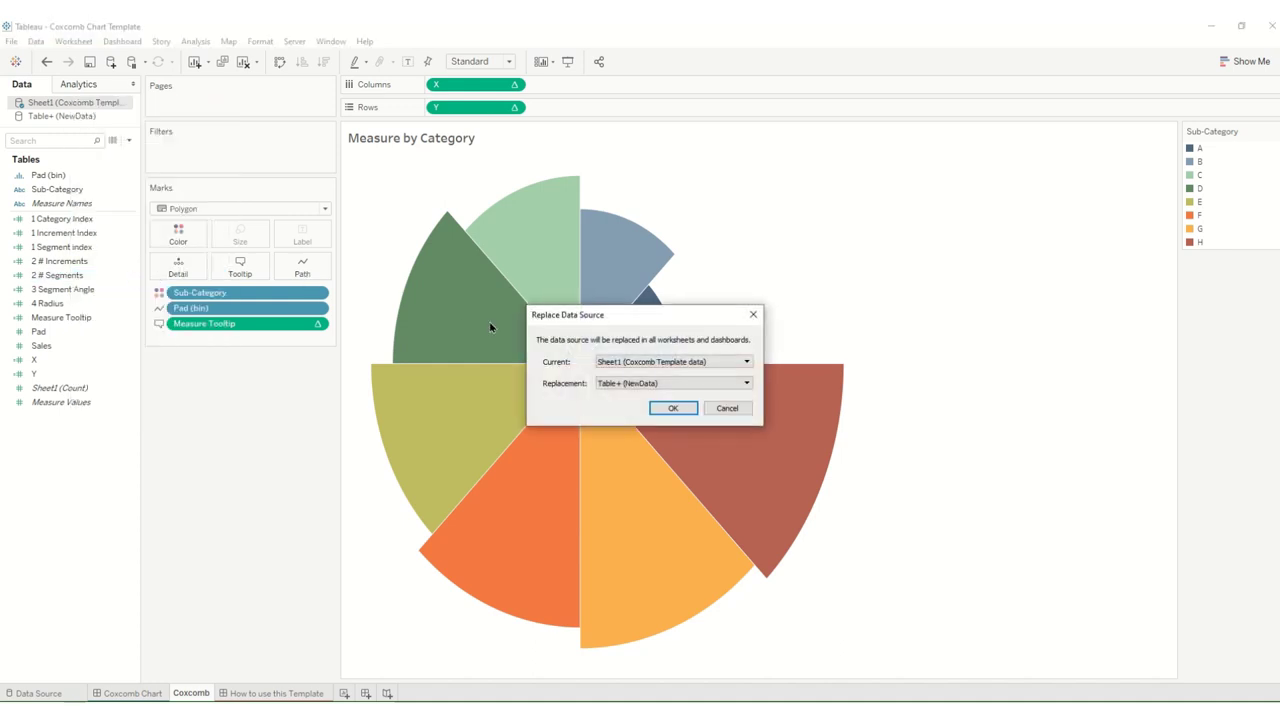
{"action": "left_click", "coordinate": [629, 383]}
{"action": "left_click", "coordinate": [667, 410]}
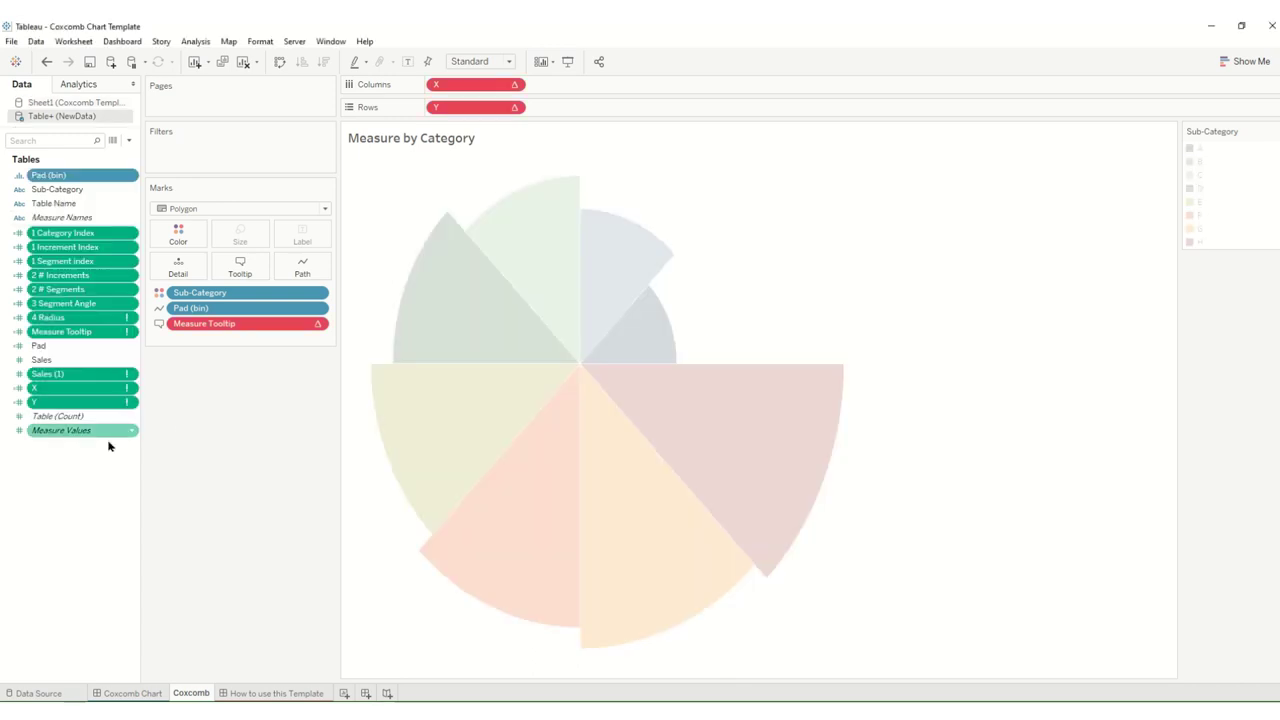
- Replace every reference to the broken Sales (1) field with Sales
{"action": "right_click", "coordinate": [56, 377]}
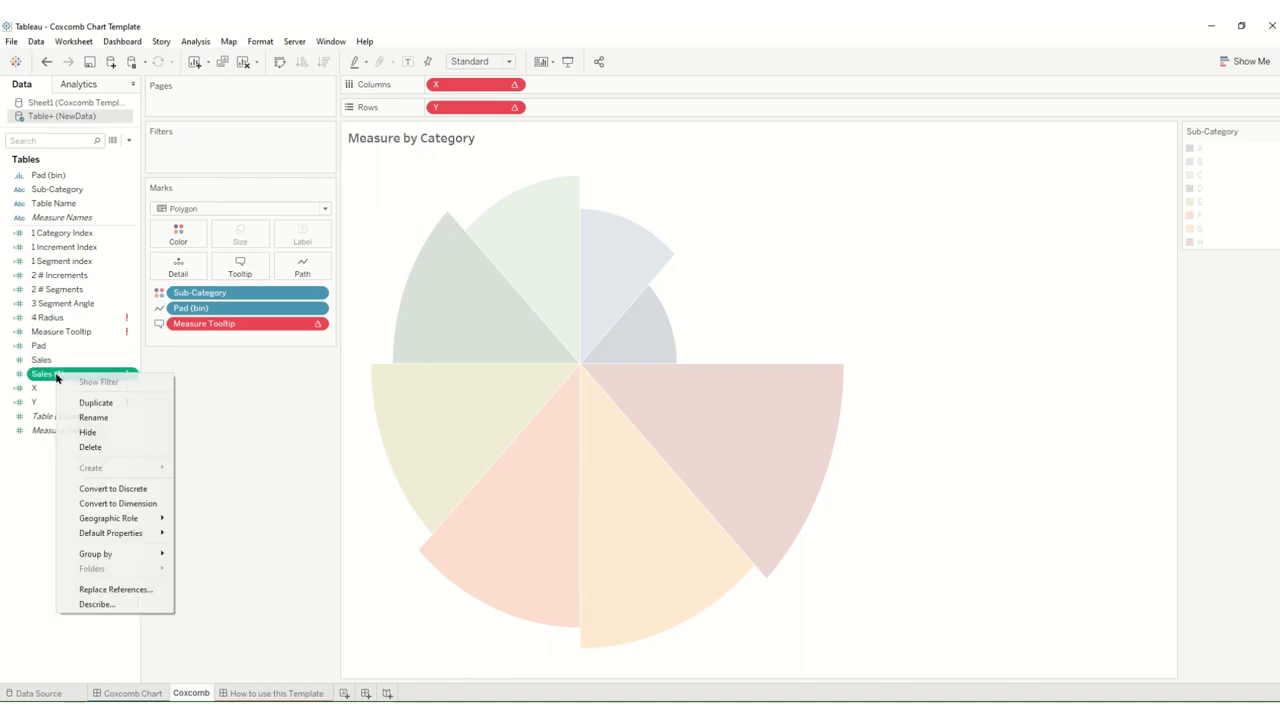
{"action": "left_click", "coordinate": [116, 589]}
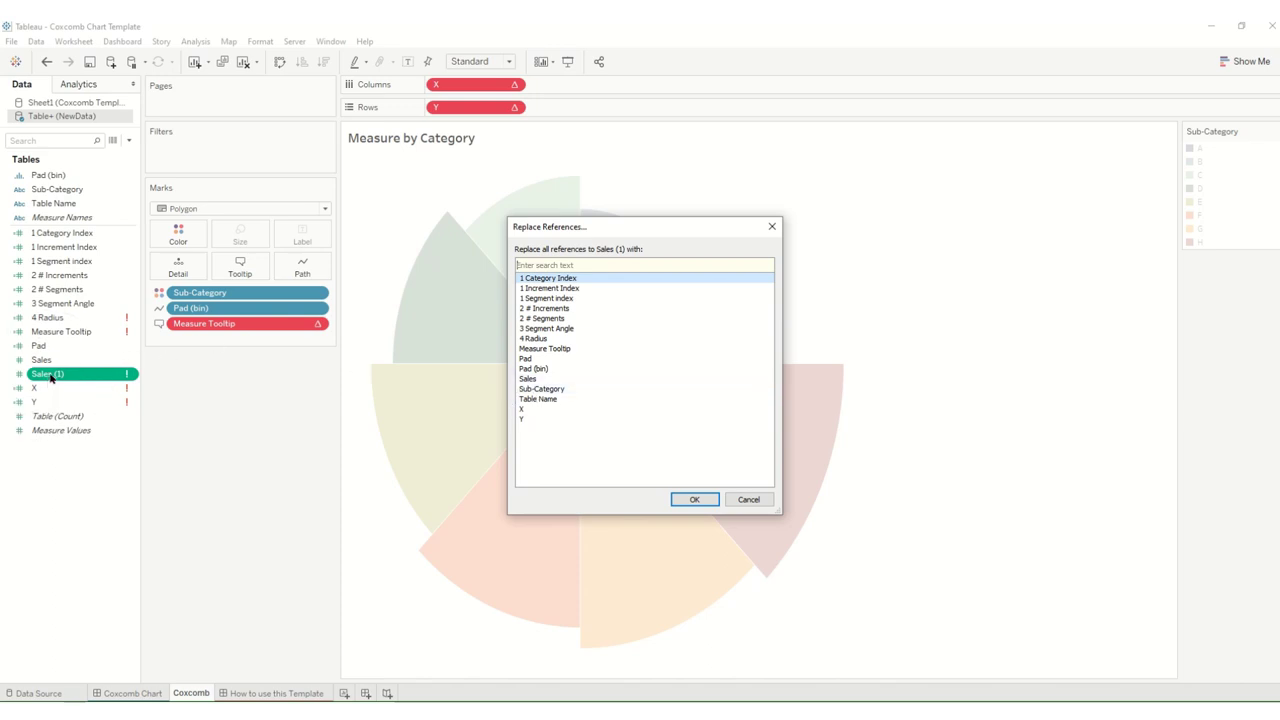
{"action": "left_click", "coordinate": [528, 378]}
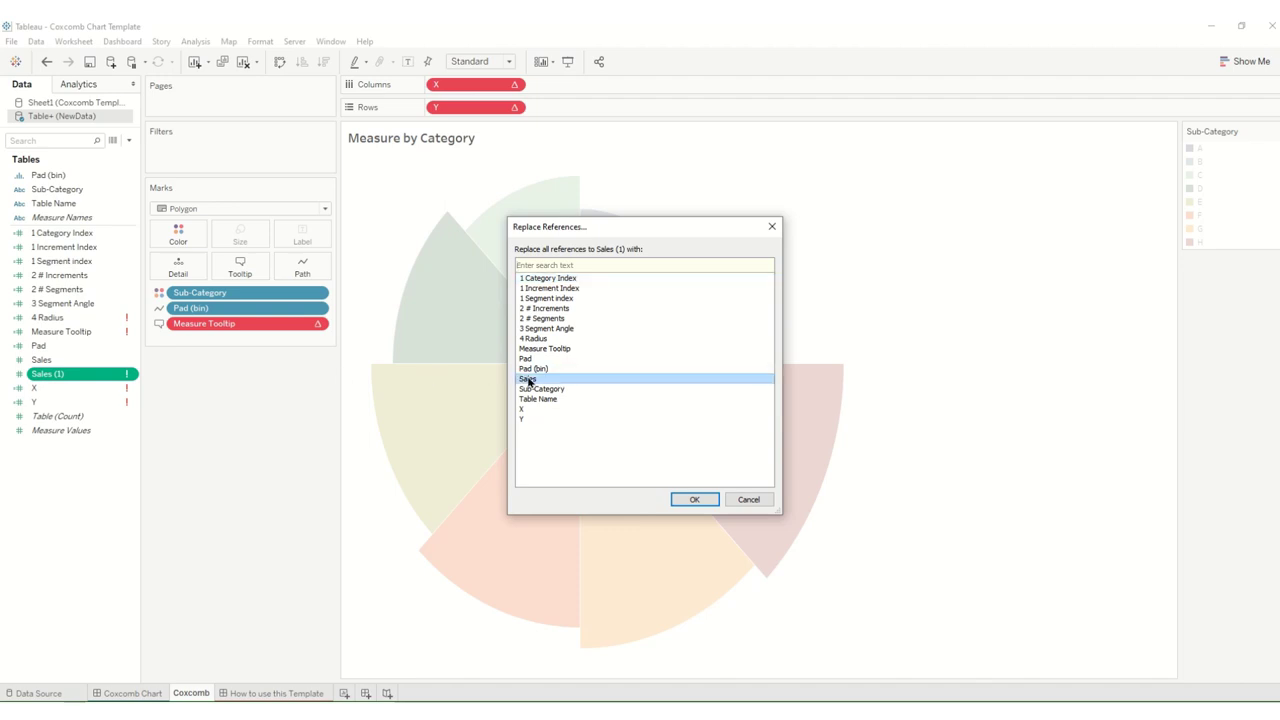
{"action": "left_click", "coordinate": [686, 499]}
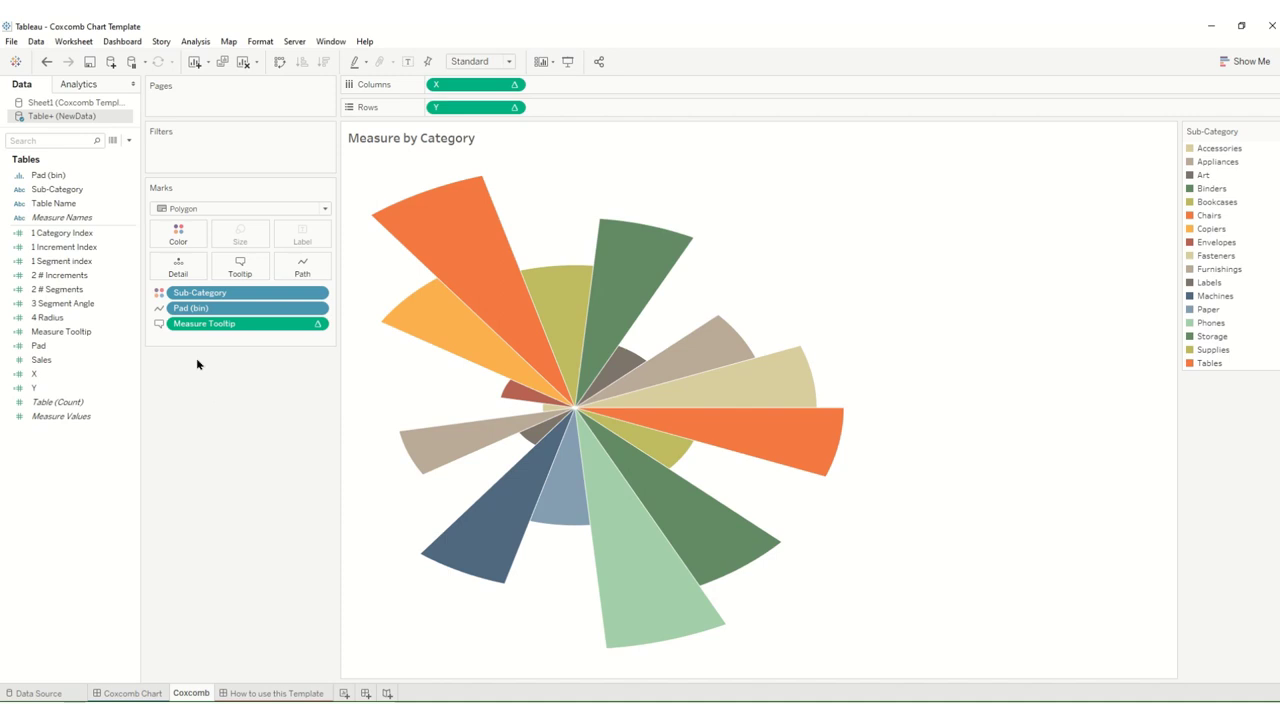
- Close the Sheet1 template source and sort Sub-Category by the sum of Sales
{"action": "right_click", "coordinate": [44, 104]}
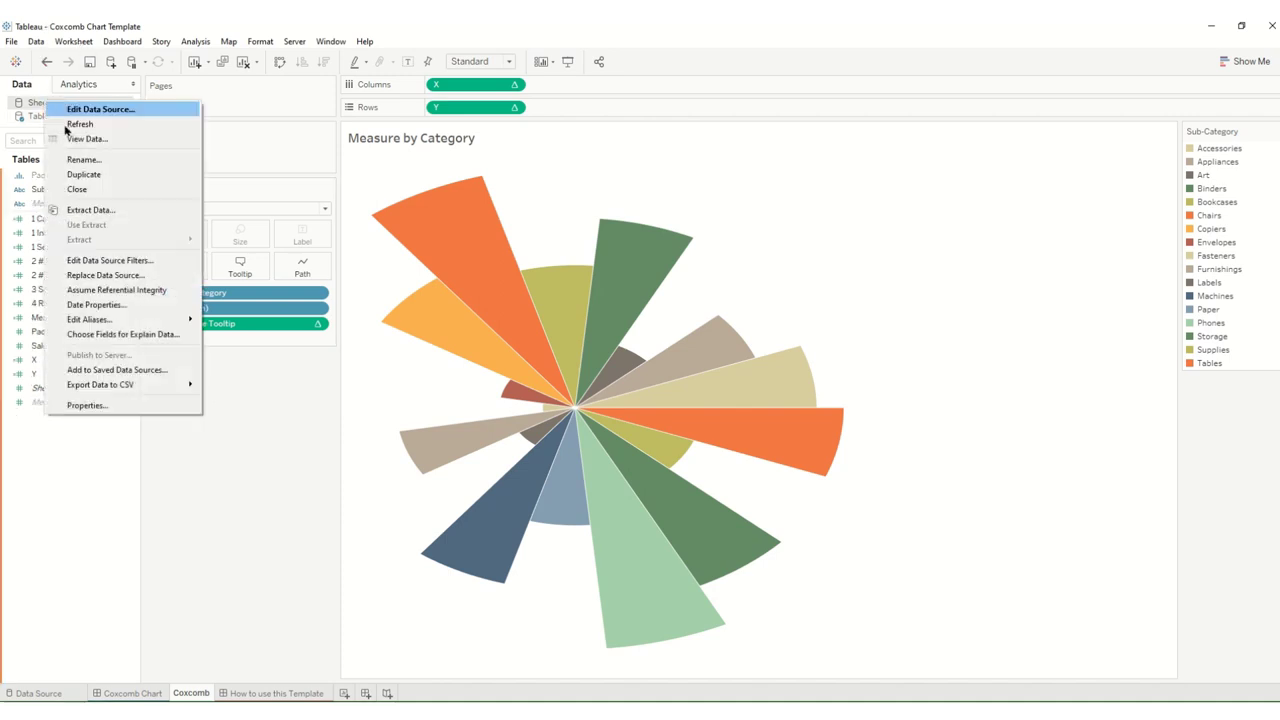
{"action": "left_click", "coordinate": [86, 188]}
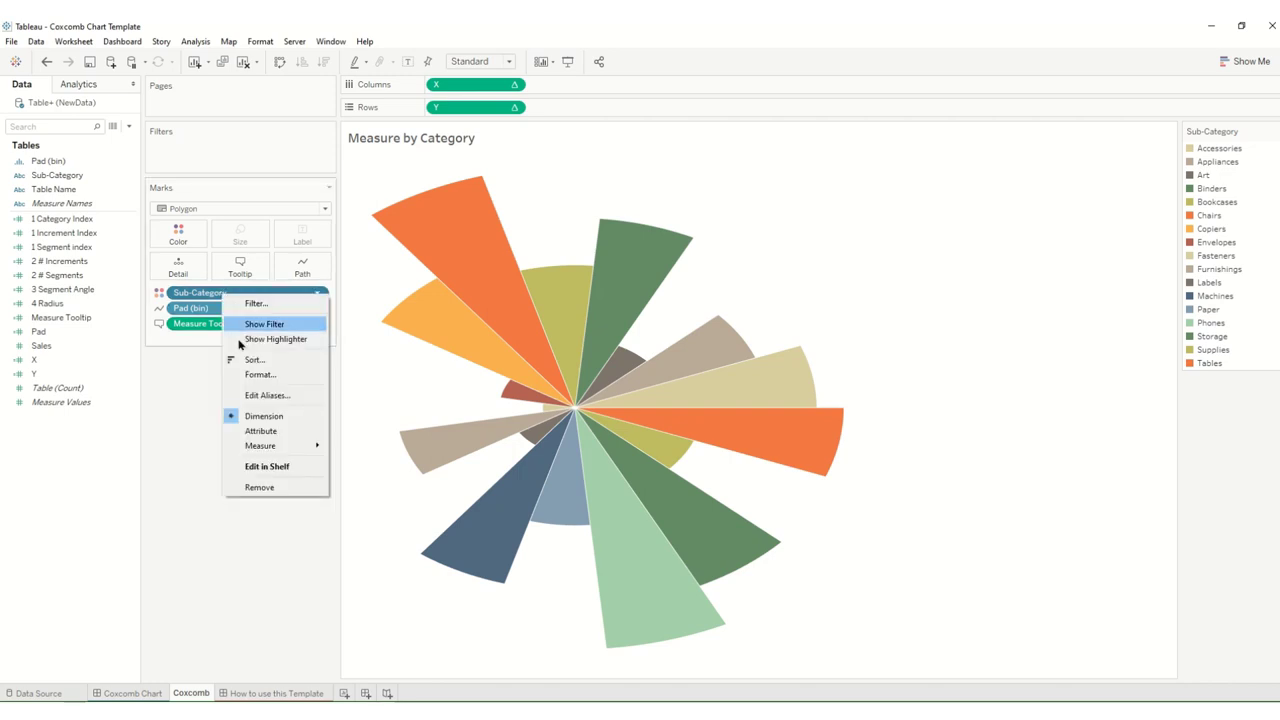
{"action": "left_click", "coordinate": [250, 359]}
{"action": "left_click", "coordinate": [604, 342]}
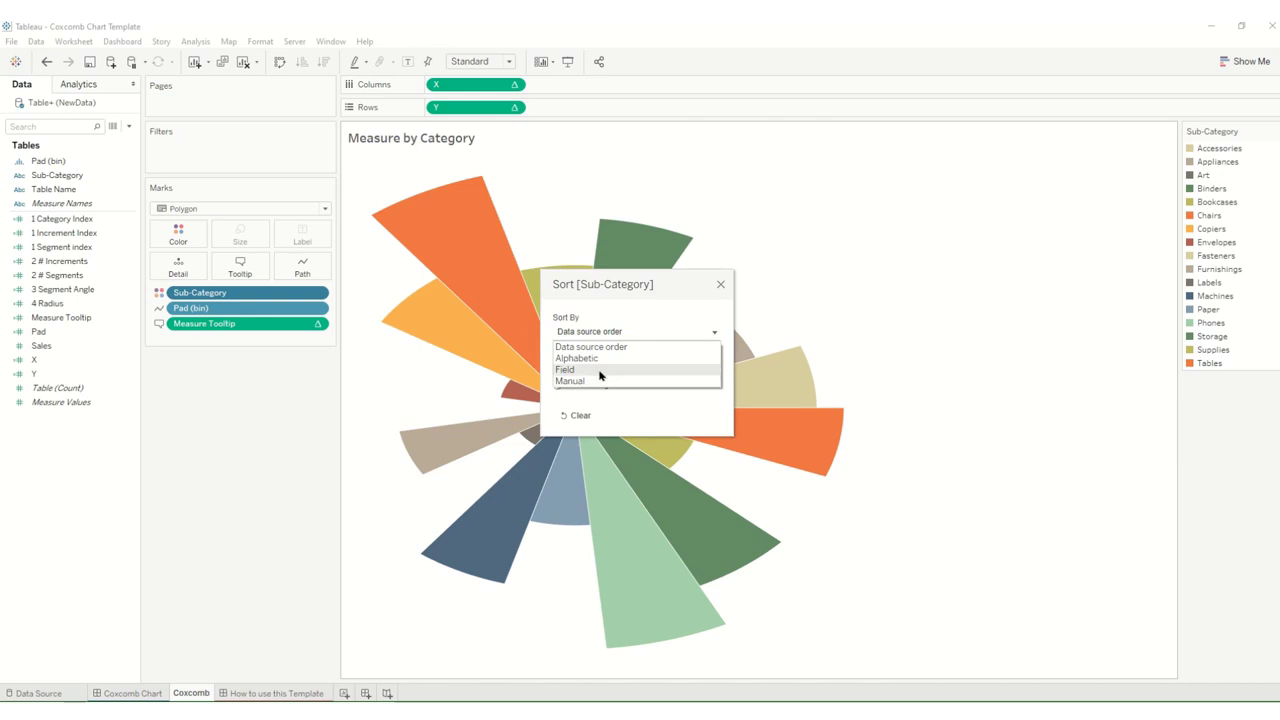
{"action": "left_click", "coordinate": [600, 376]}
{"action": "left_click", "coordinate": [584, 428]}
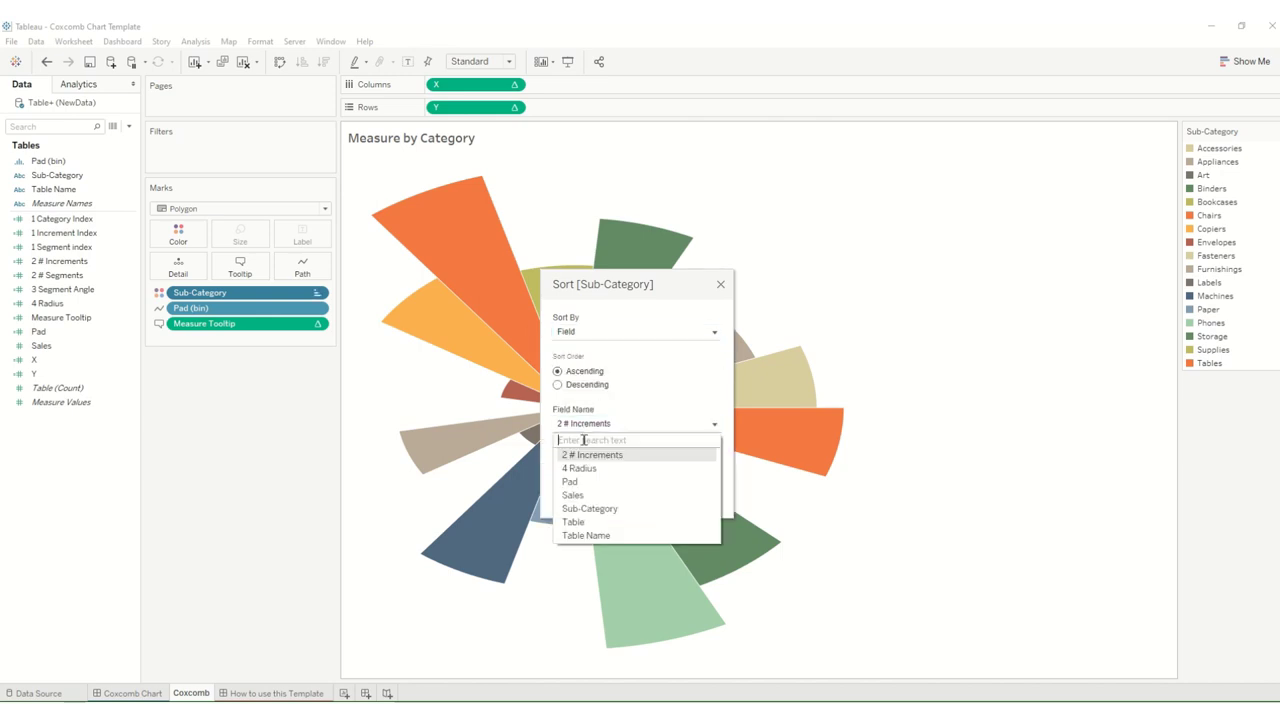
{"action": "left_click", "coordinate": [594, 494]}
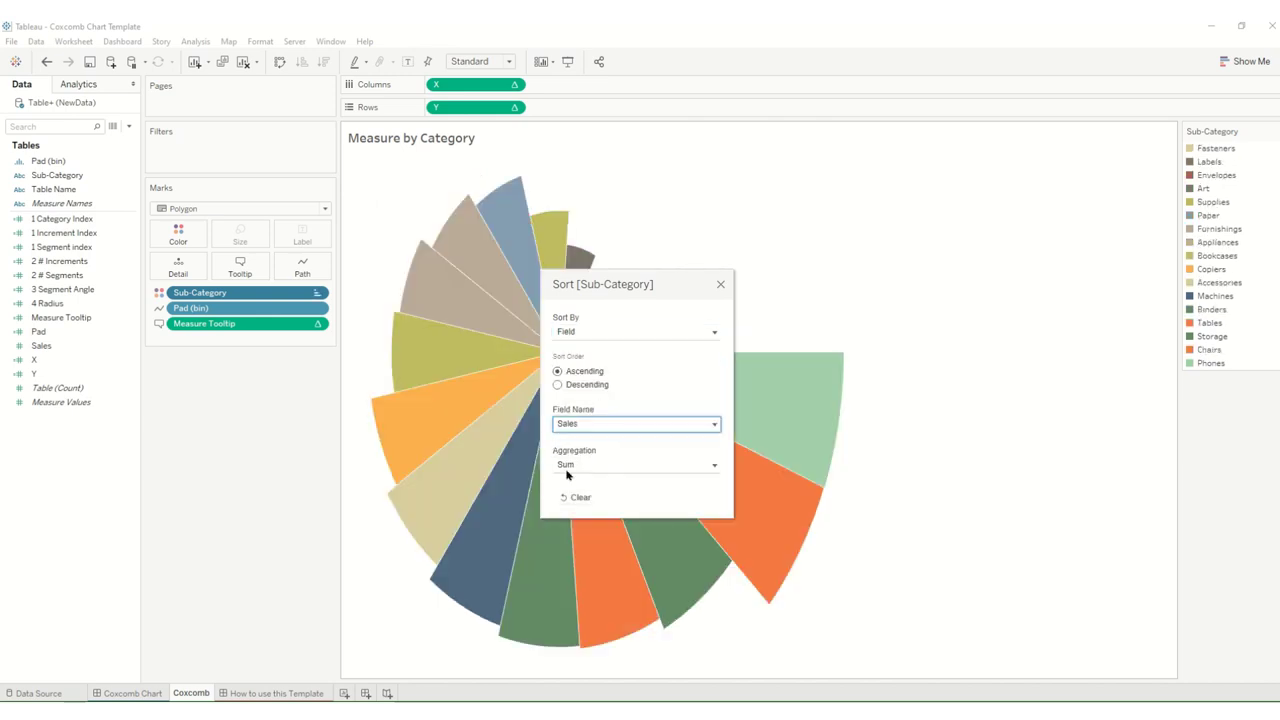
{"action": "left_click", "coordinate": [720, 284]}
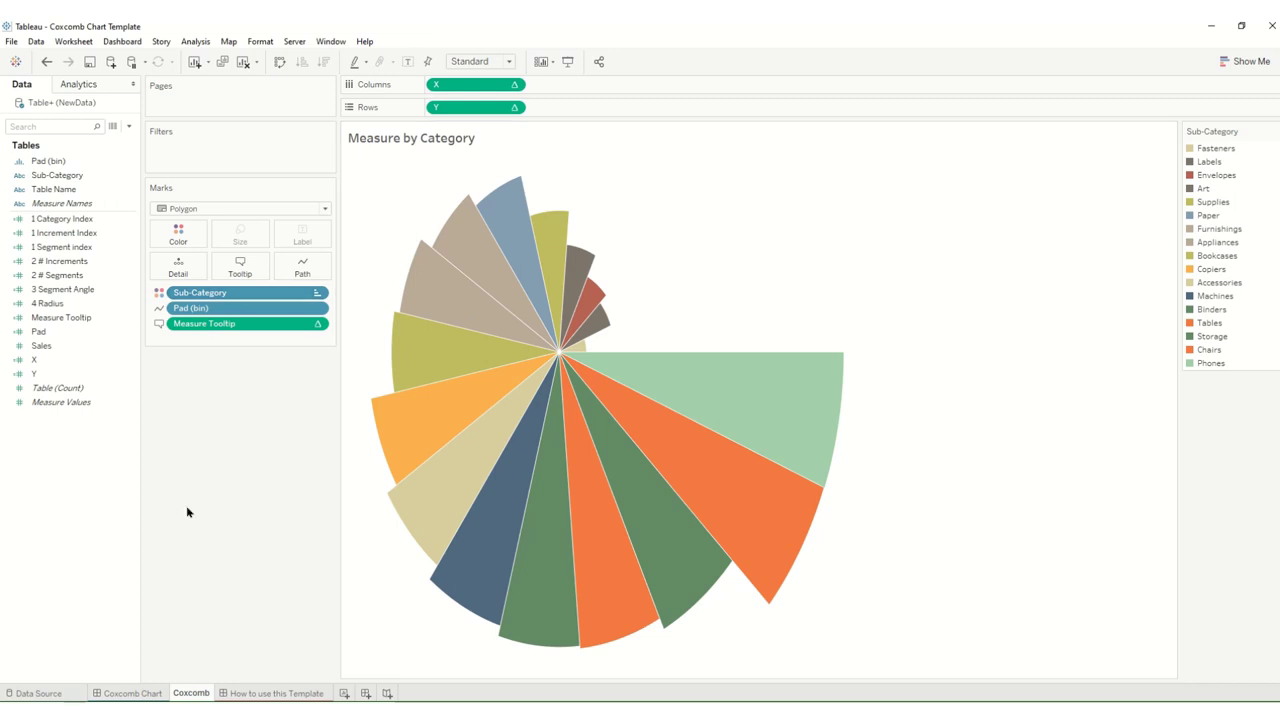
- On the Coxcomb Chart dashboard, retitle the coxcomb 'Sales by Sub-Category'
{"action": "left_click", "coordinate": [129, 694]}
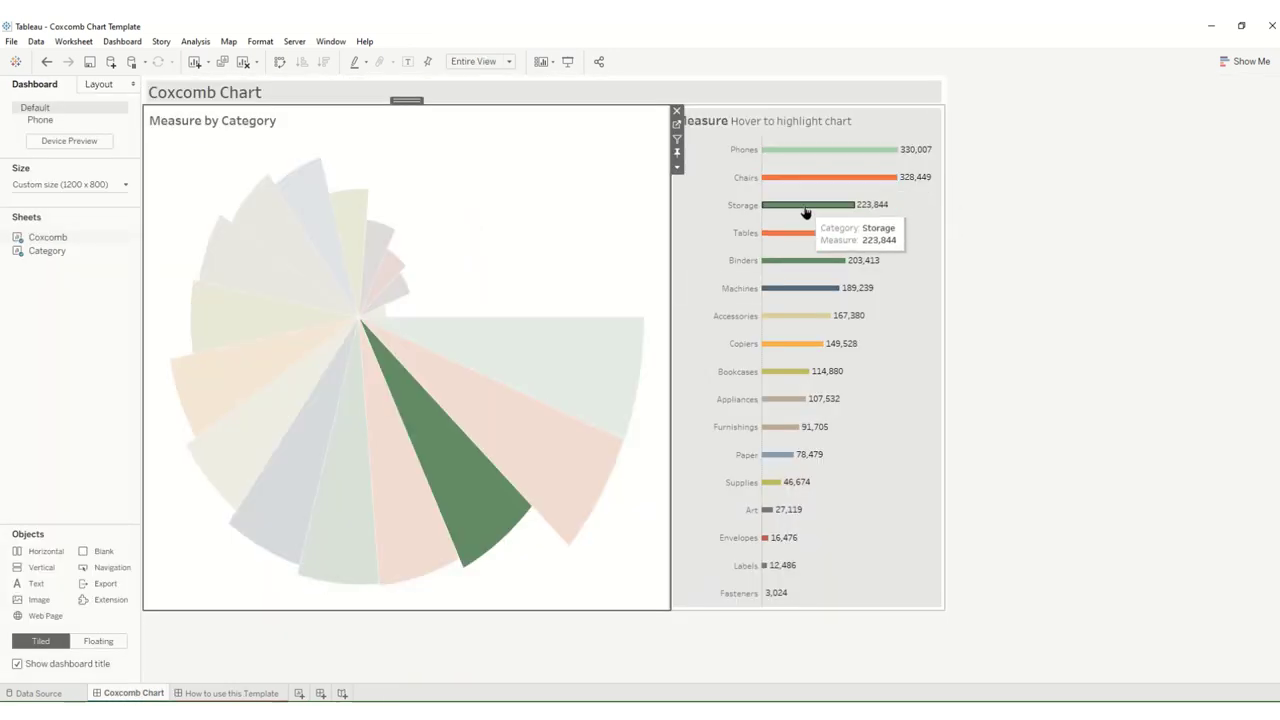
{"action": "double_click", "coordinate": [191, 122]}
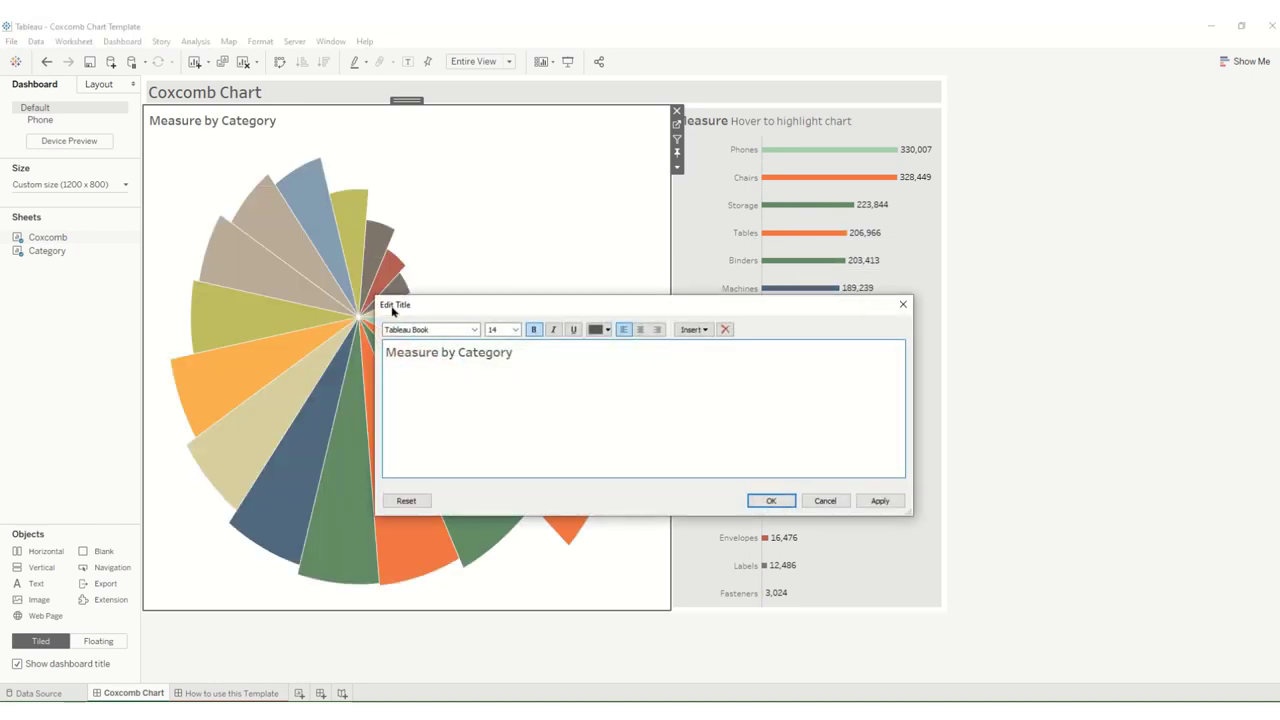
{"action": "double_click", "coordinate": [440, 352]}
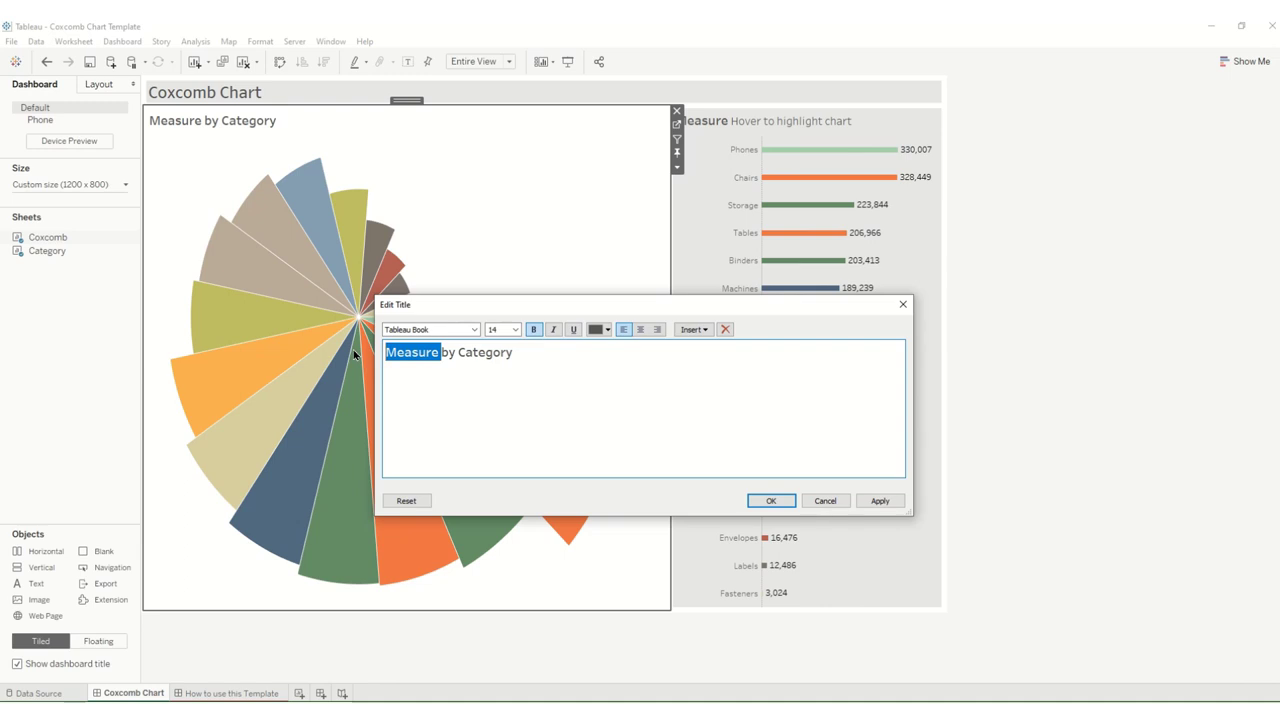
{"action": "type", "text": "Sales"}
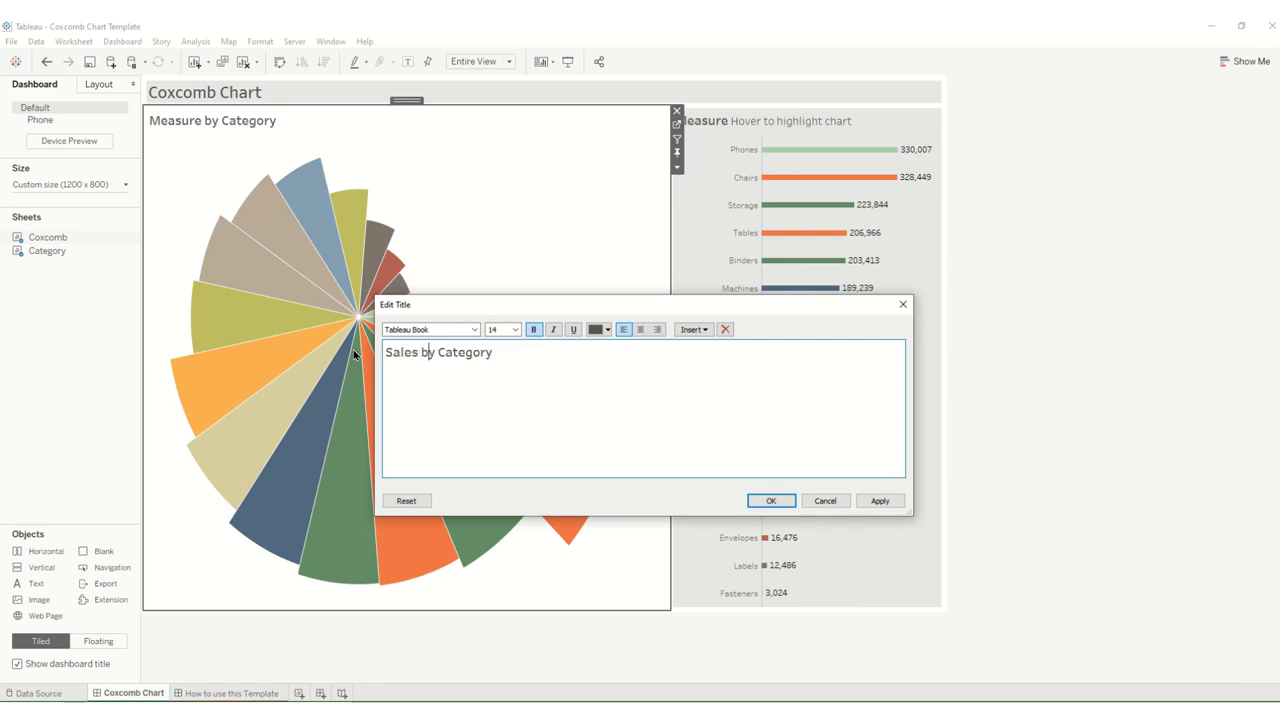
{"action": "key", "text": "Right"}
{"action": "key", "text": "Right"}
{"action": "key", "text": "Right"}
{"action": "type", "text": "Sub-"}
{"action": "key", "text": "BackSpace"}
{"action": "left_click", "coordinate": [771, 500]}
- Change the bar chart's title from Measure to Sales
{"action": "left_click", "coordinate": [708, 122]}
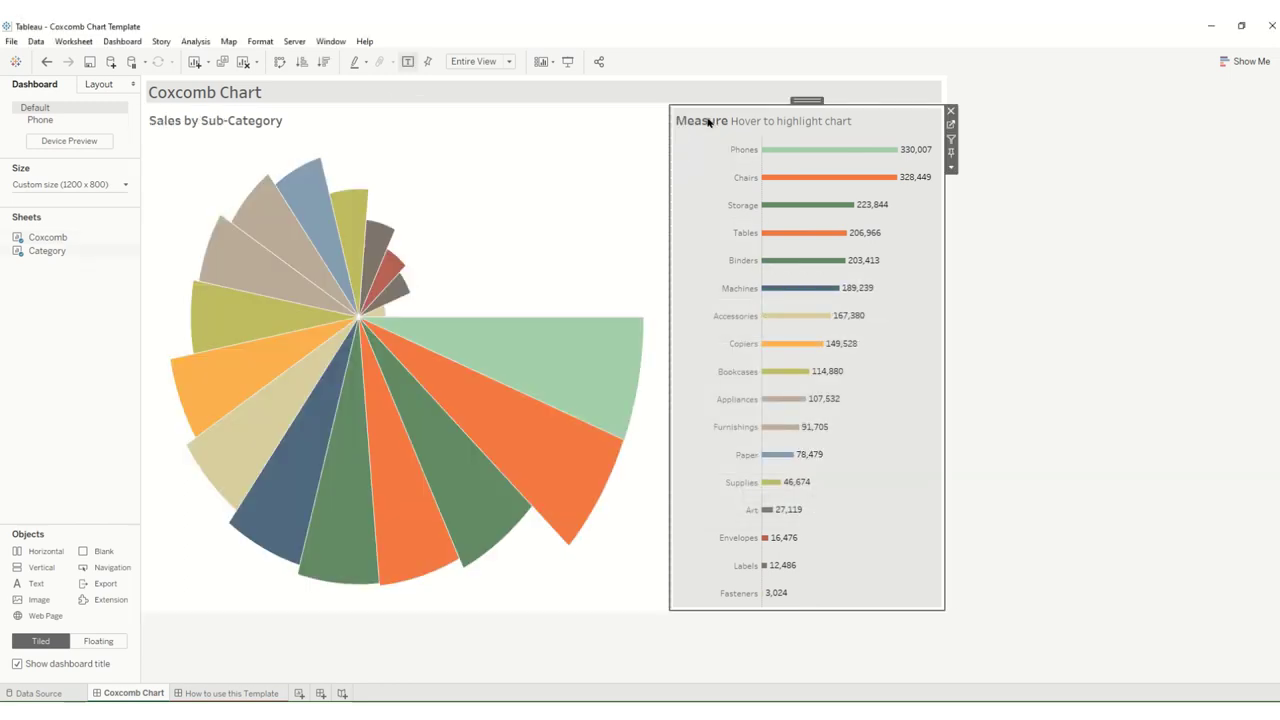
{"action": "double_click", "coordinate": [706, 122]}
{"action": "left_click_drag", "start_coordinate": [444, 357], "coordinate": [342, 357]}
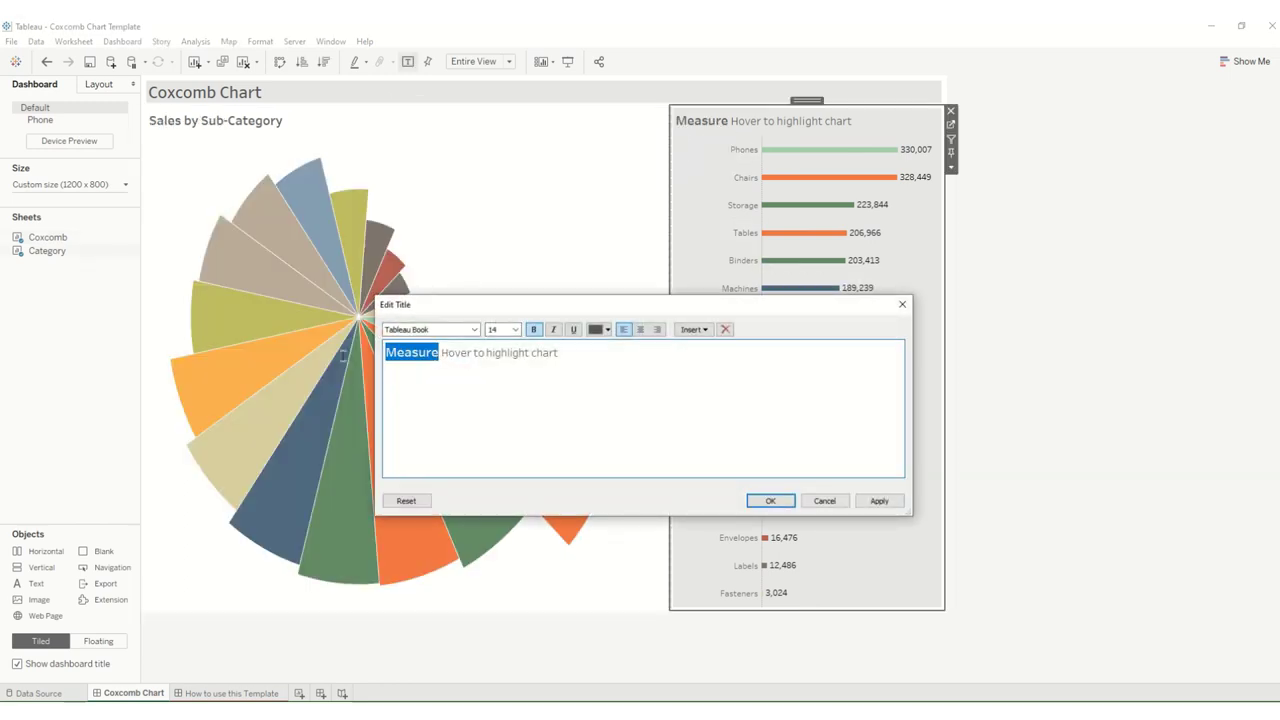
{"action": "type", "text": "Sales"}
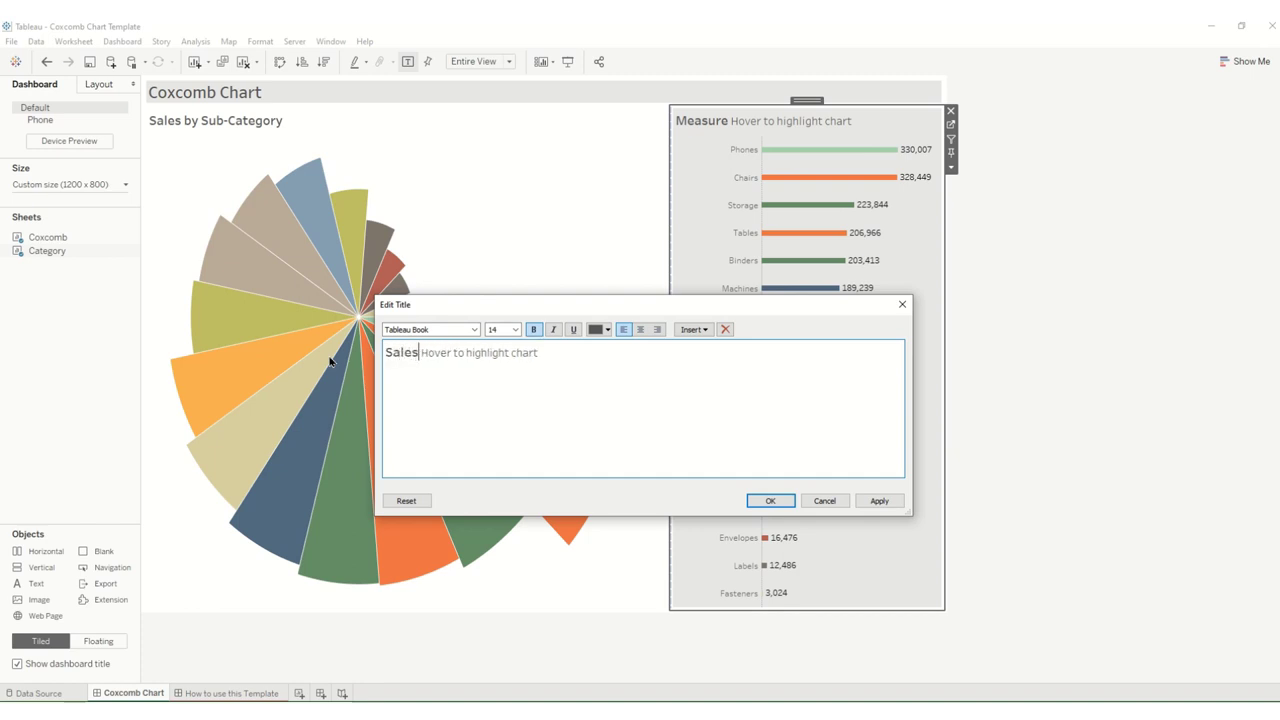
{"action": "left_click", "coordinate": [768, 502]}
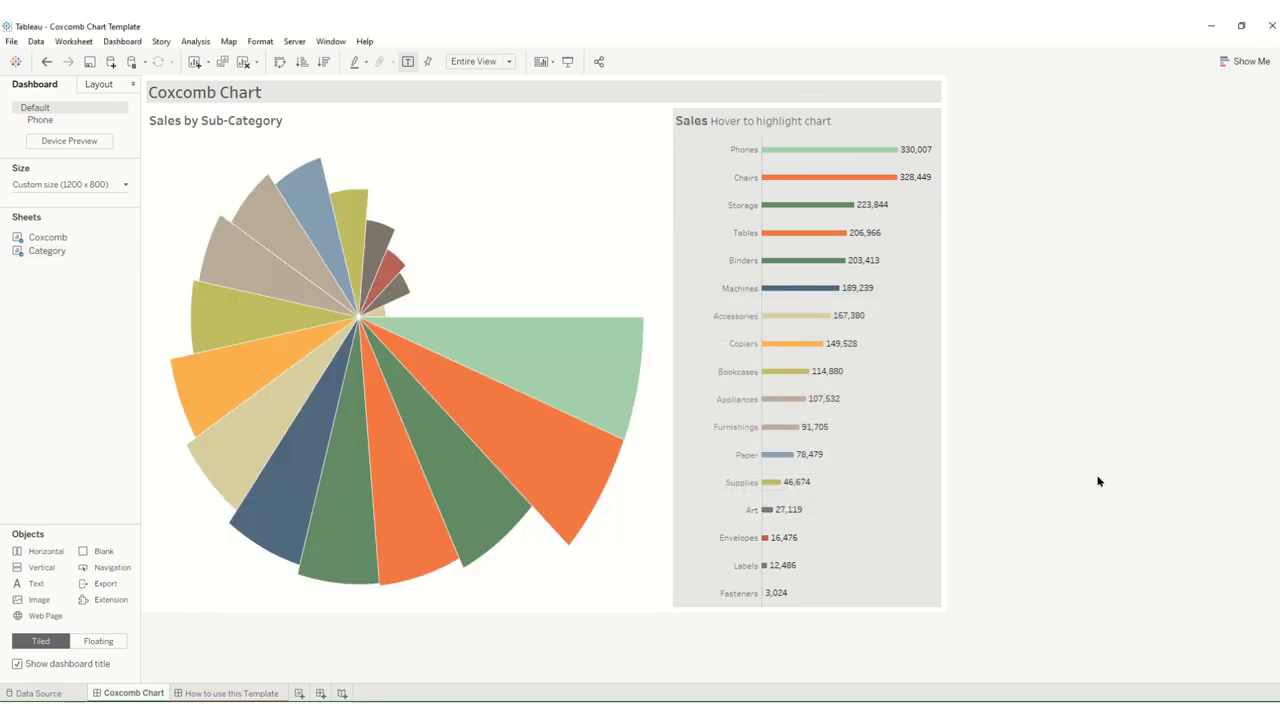
{"action": "left_click", "coordinate": [1098, 481]}
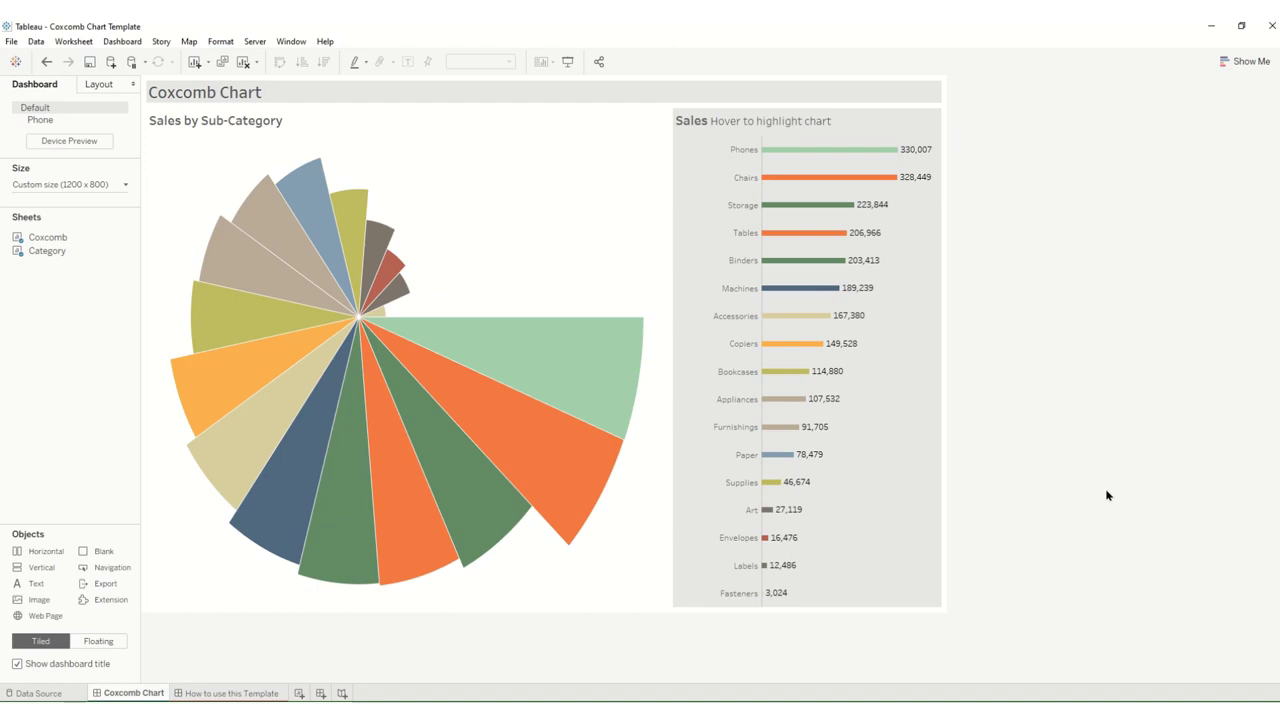